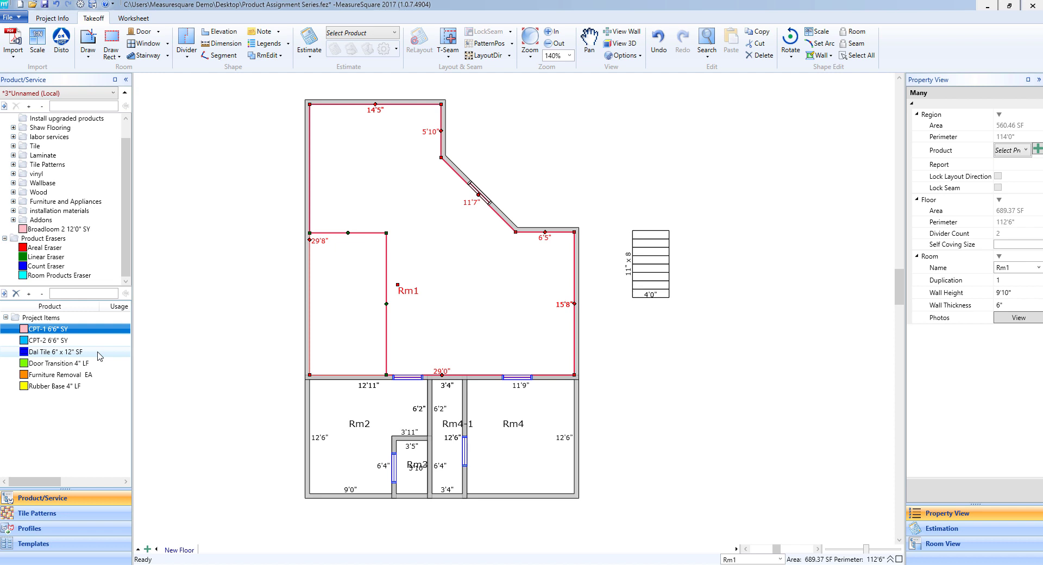
- Apply CPT-1 6'6" SY carpet to Rm2, Rm3, Rm4-1, Rm4 and Rm1, totalling 117.54 SY
click(65, 329)
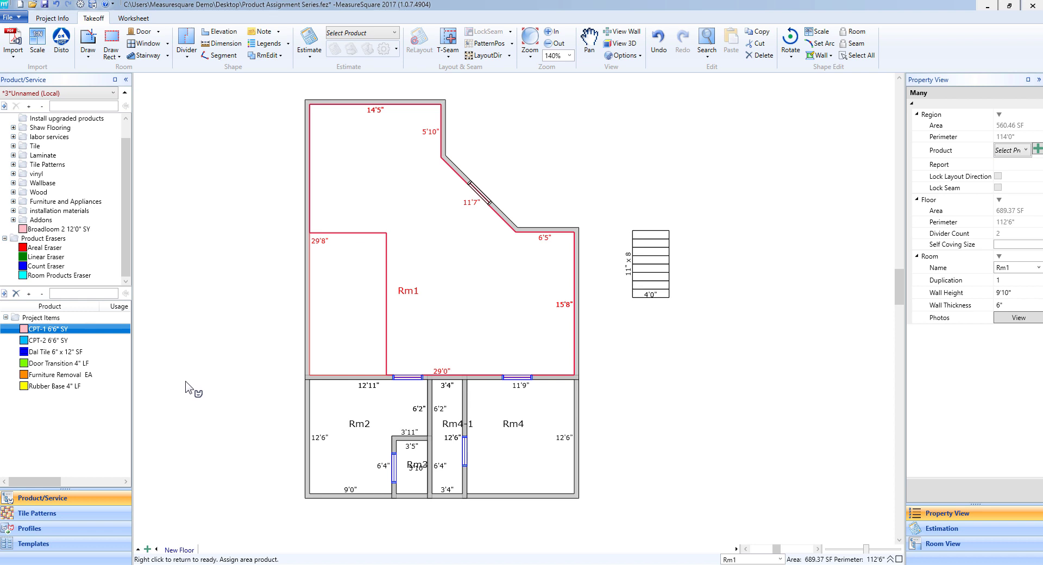
click(376, 407)
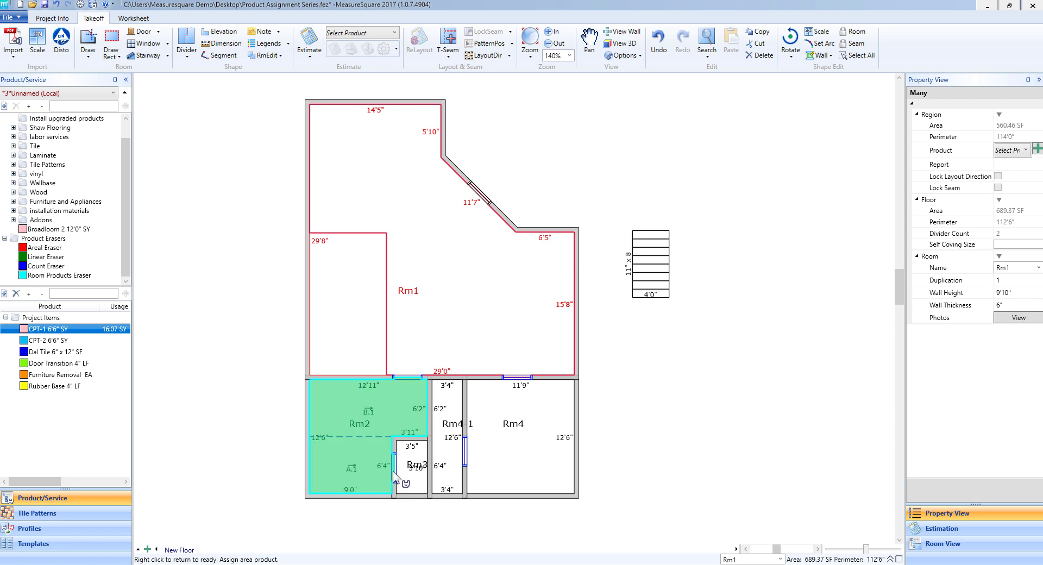
click(407, 463)
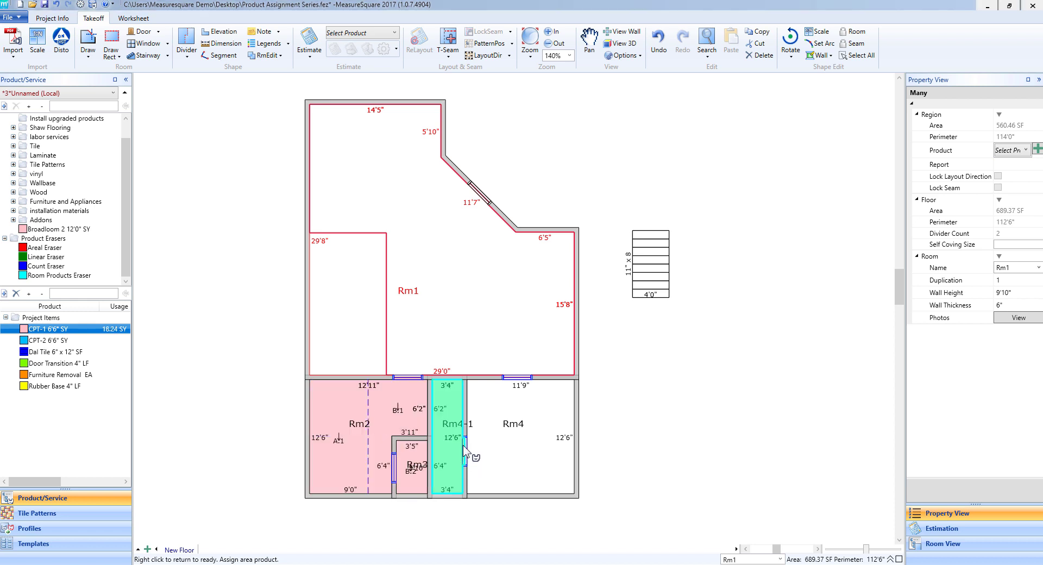
click(450, 423)
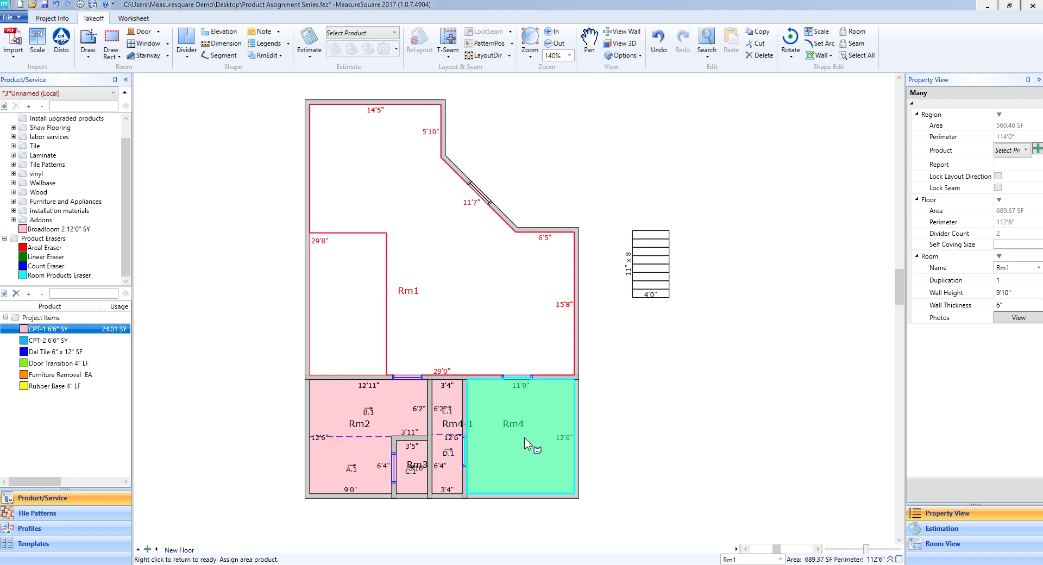
click(523, 438)
click(484, 335)
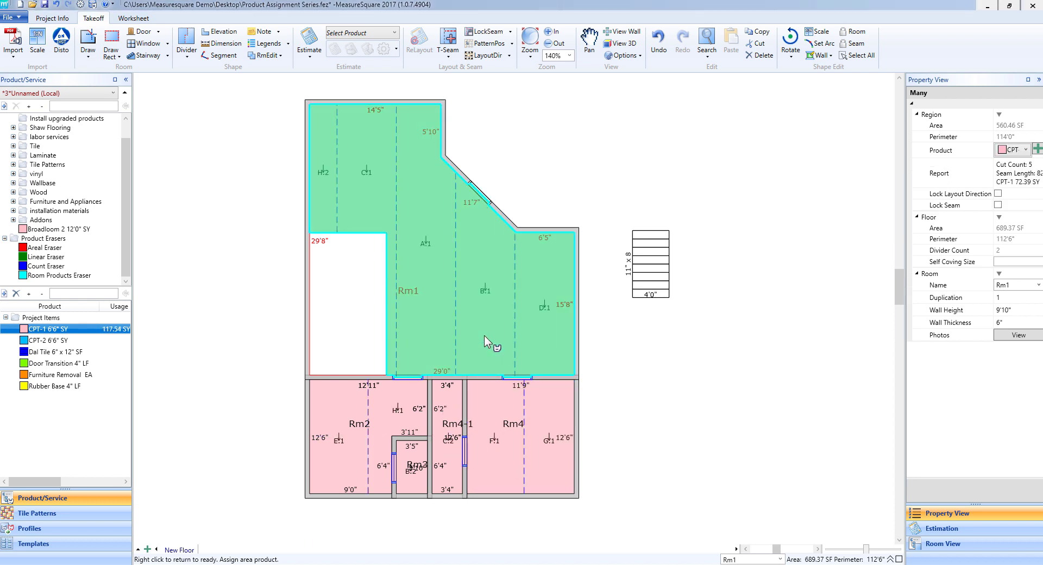
- Run Rubber Base 4" LF around the walls of Rm2, Rm3 and Rm4-1
right_click(592, 332)
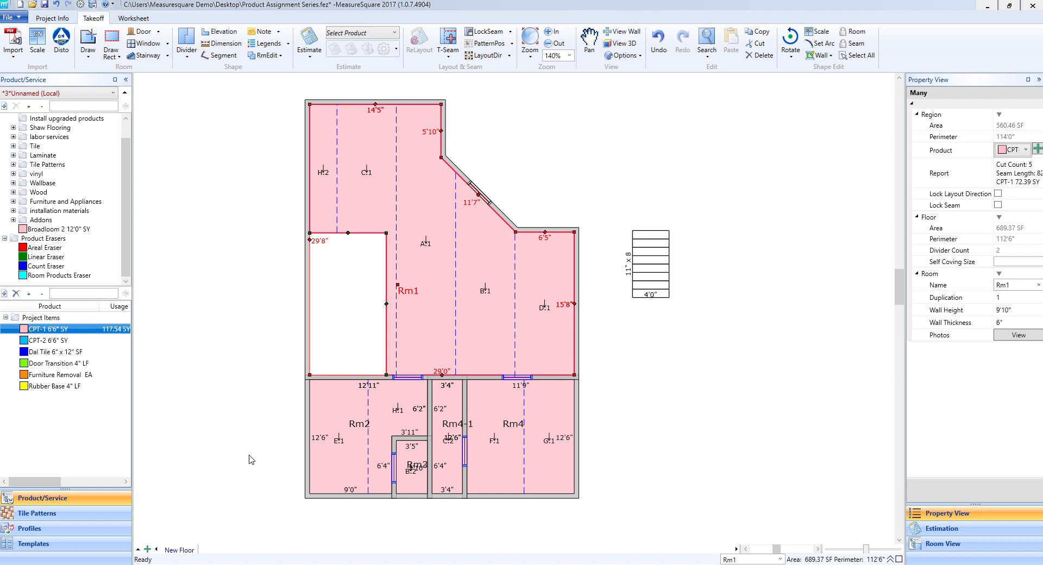
click(54, 385)
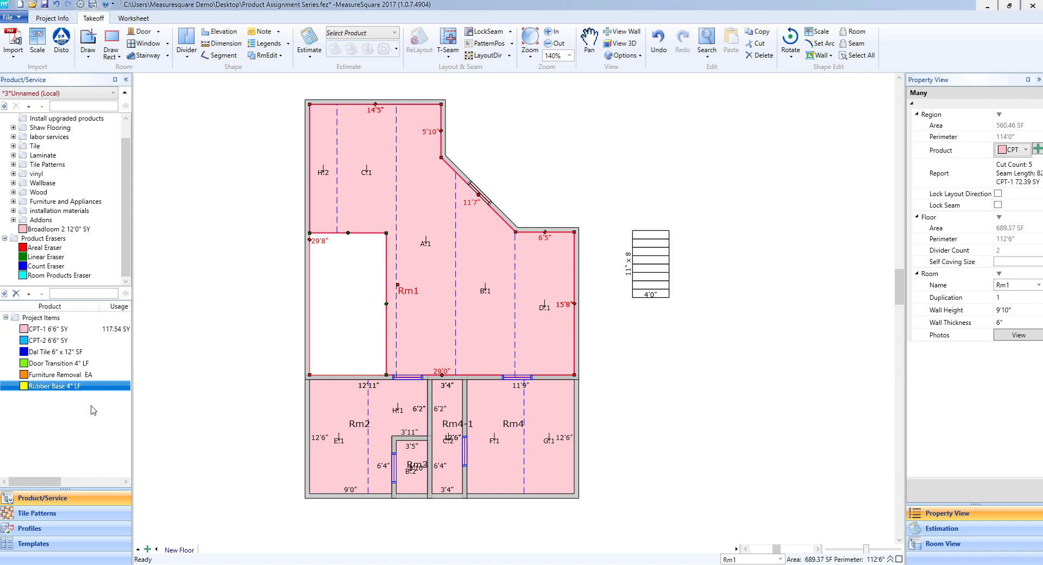
double_click(64, 387)
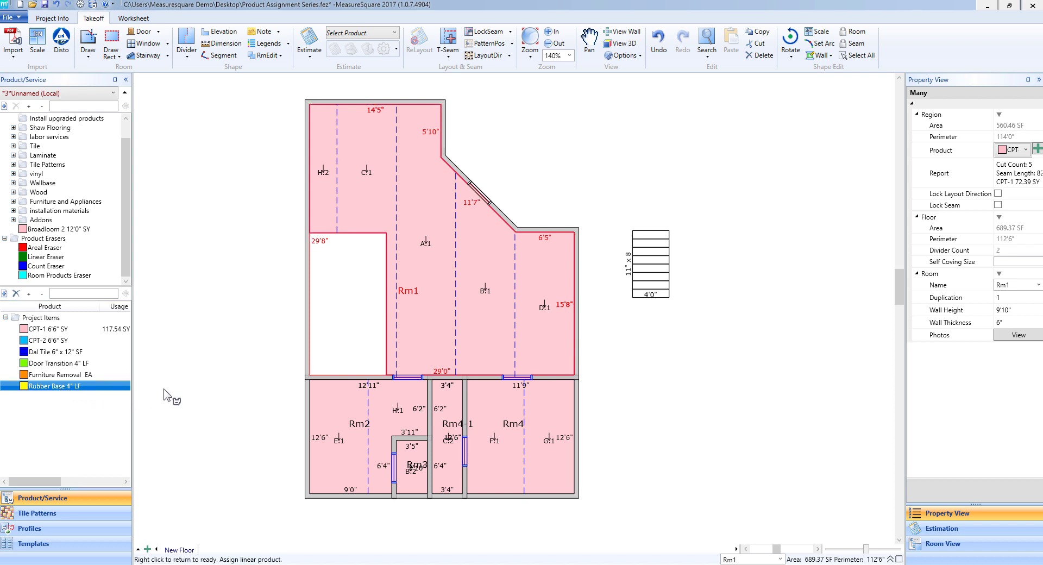
click(355, 441)
scroll(427, 495, up, 3)
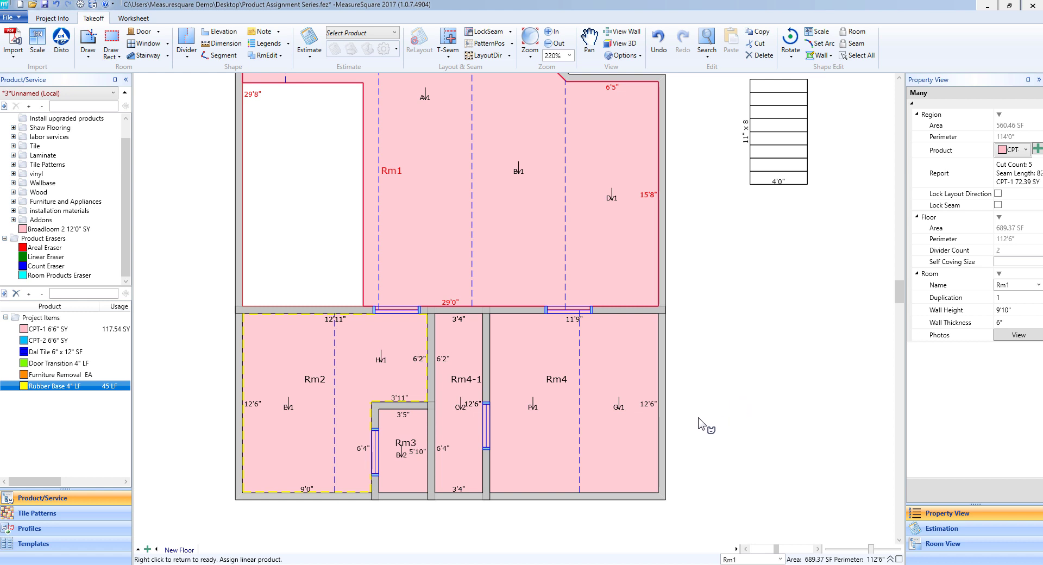
click(398, 447)
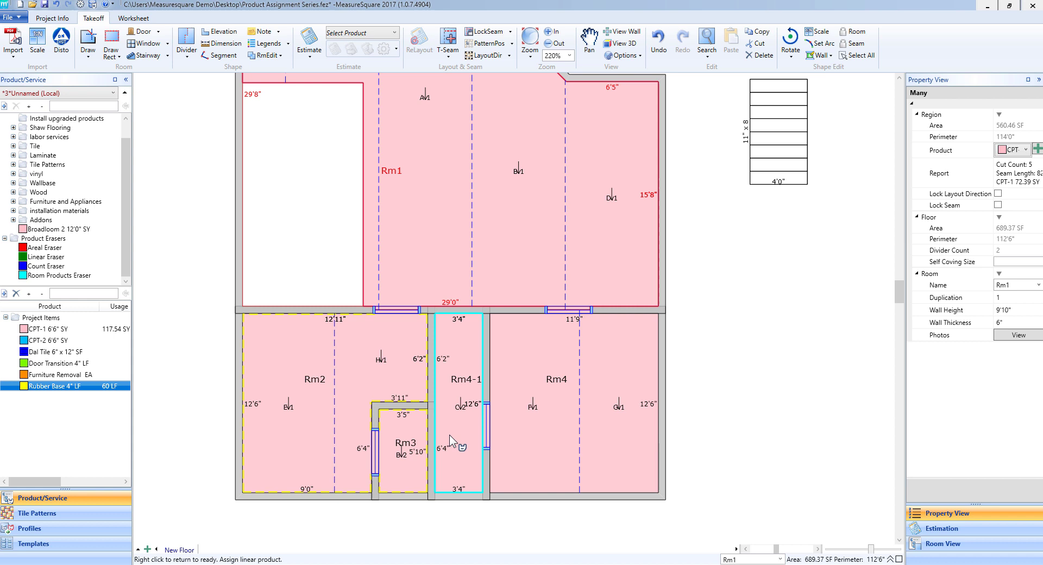
click(449, 434)
- Extend the rubber base around Rm4 and Rm1's walls, reaching 235 LF
click(587, 421)
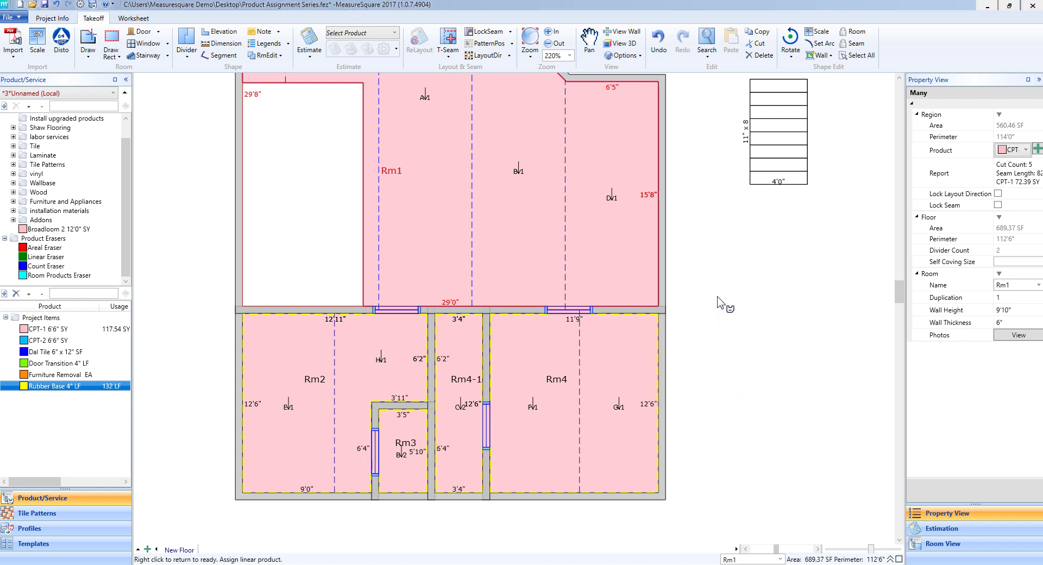
middle_drag(717, 297, 736, 382)
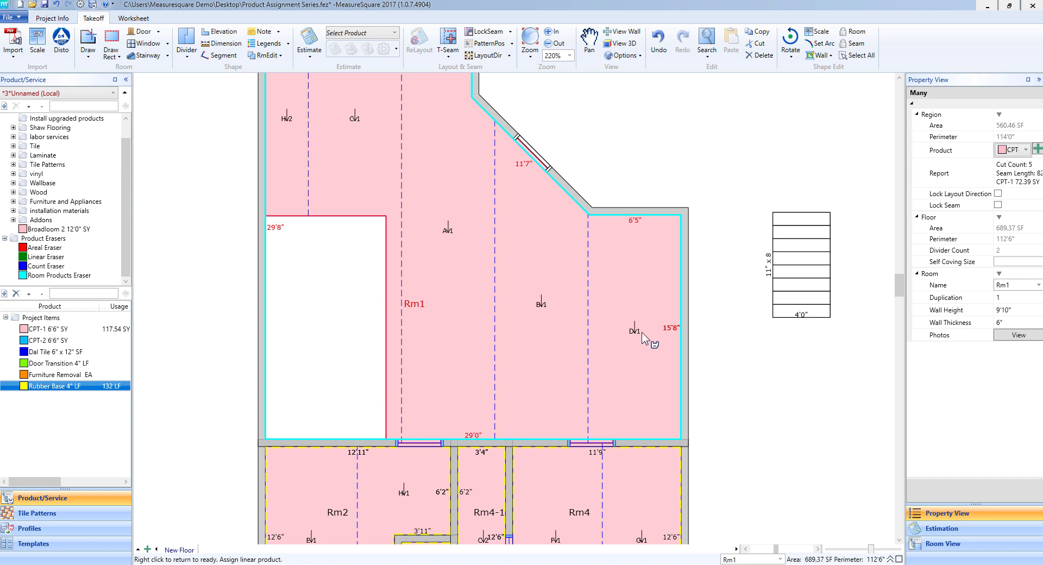
click(680, 329)
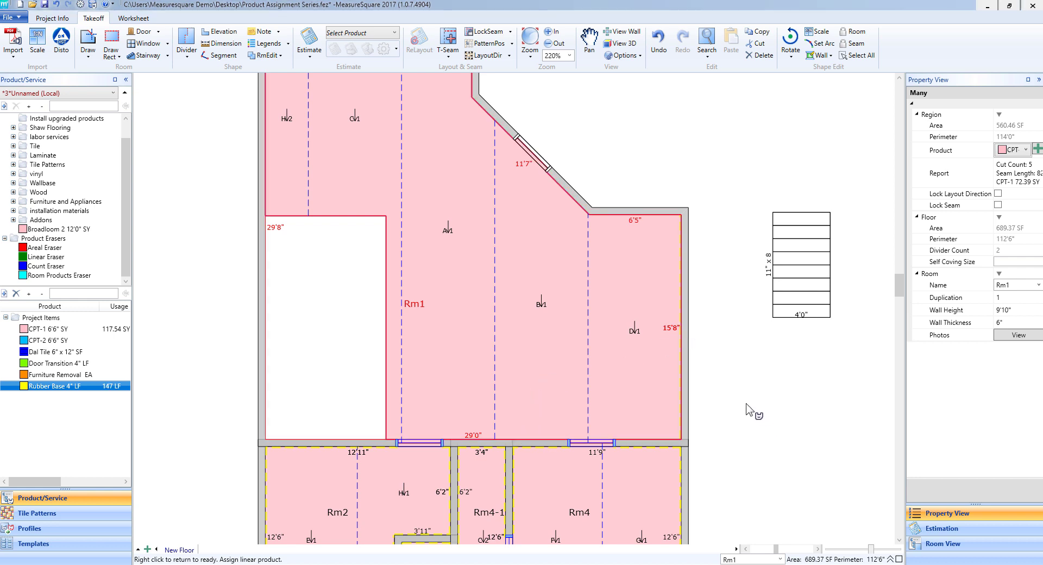
scroll(733, 397, up, 2)
scroll(694, 375, down, 3)
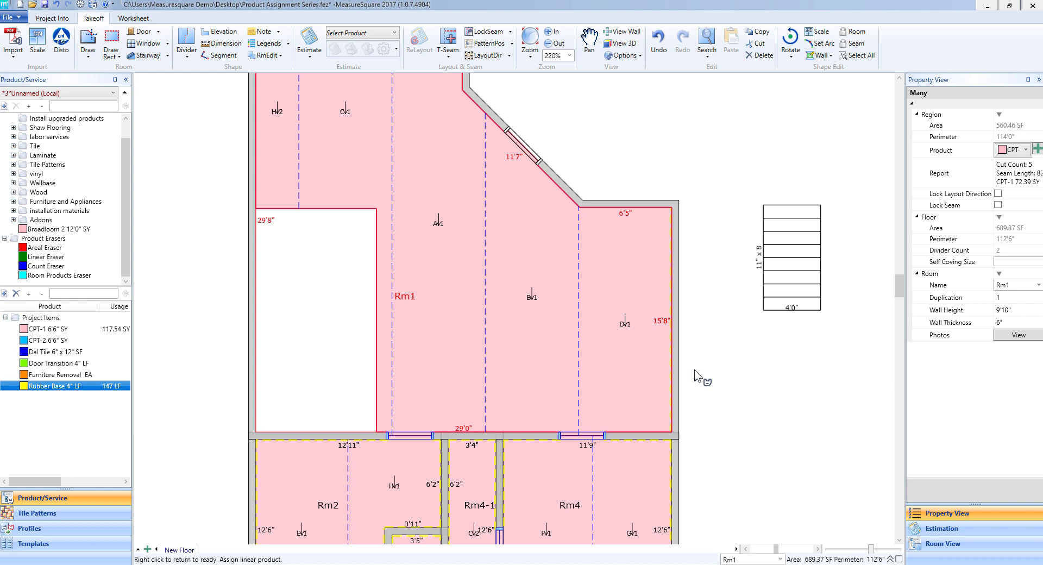
right_click(174, 462)
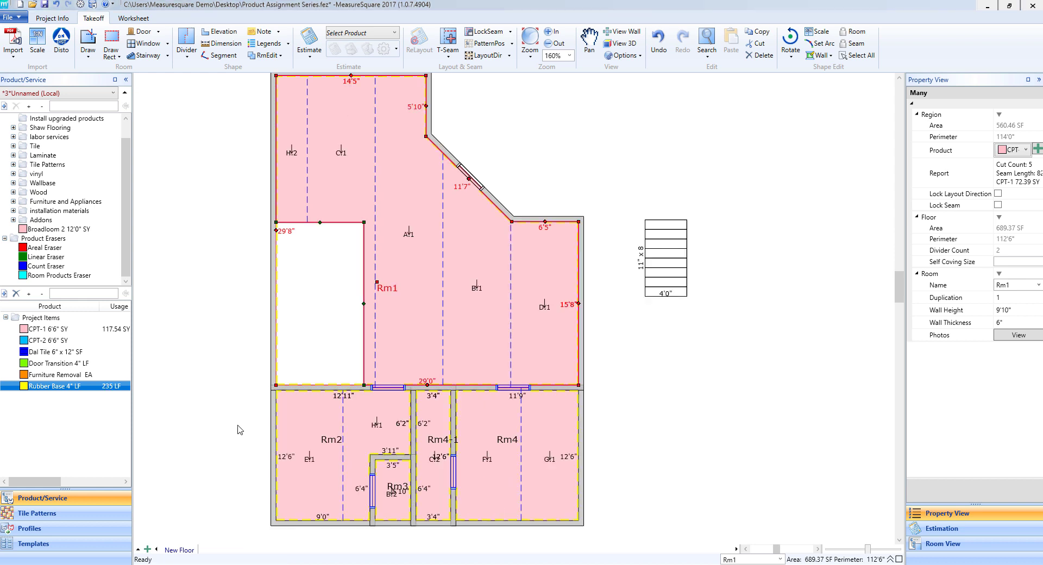
- Place a single Furniture Removal EA count (Input Count 1) in Rm1
middle_drag(239, 426, 213, 429)
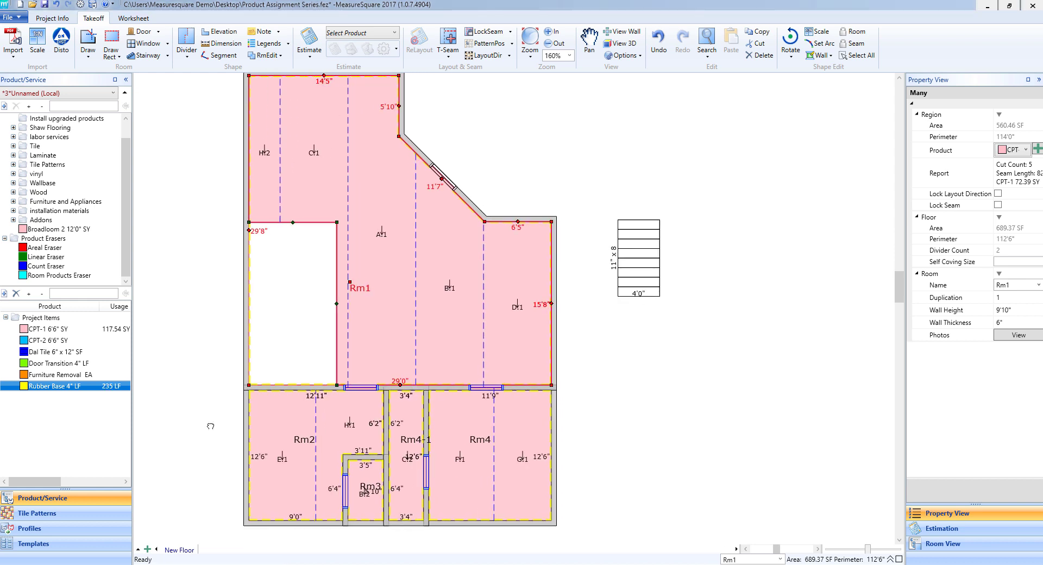
click(59, 377)
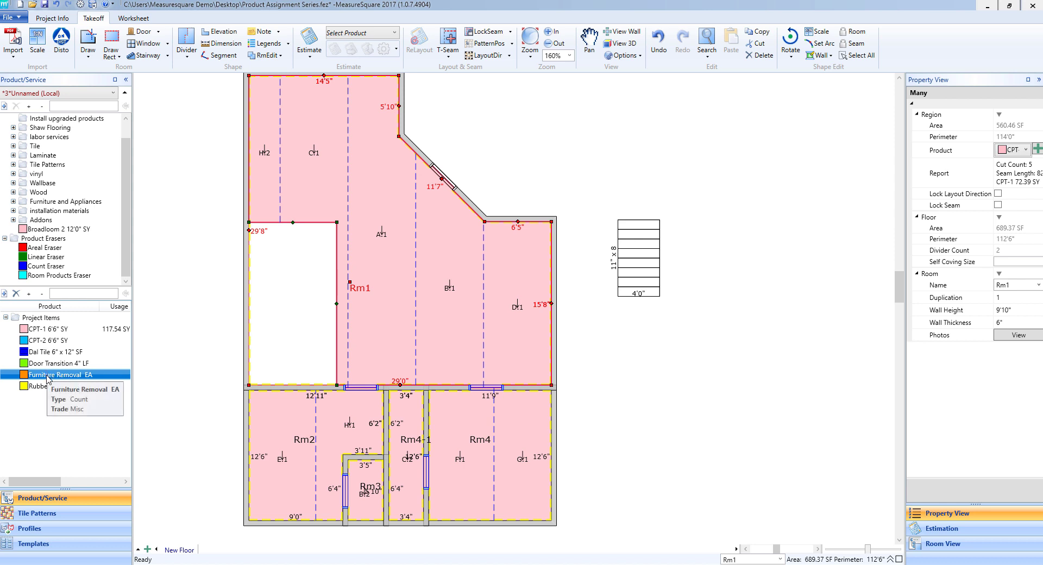
click(101, 374)
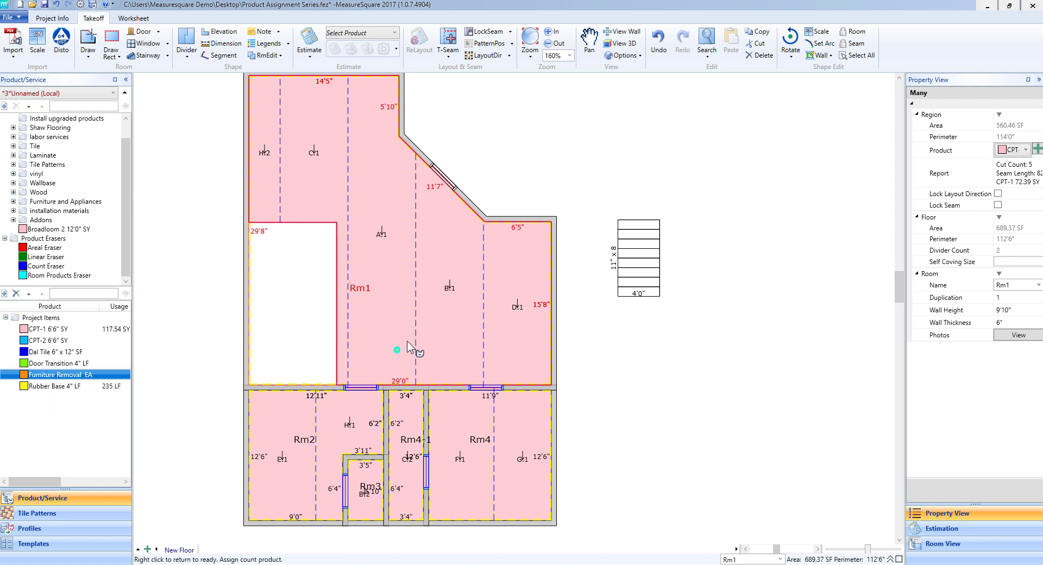
click(406, 299)
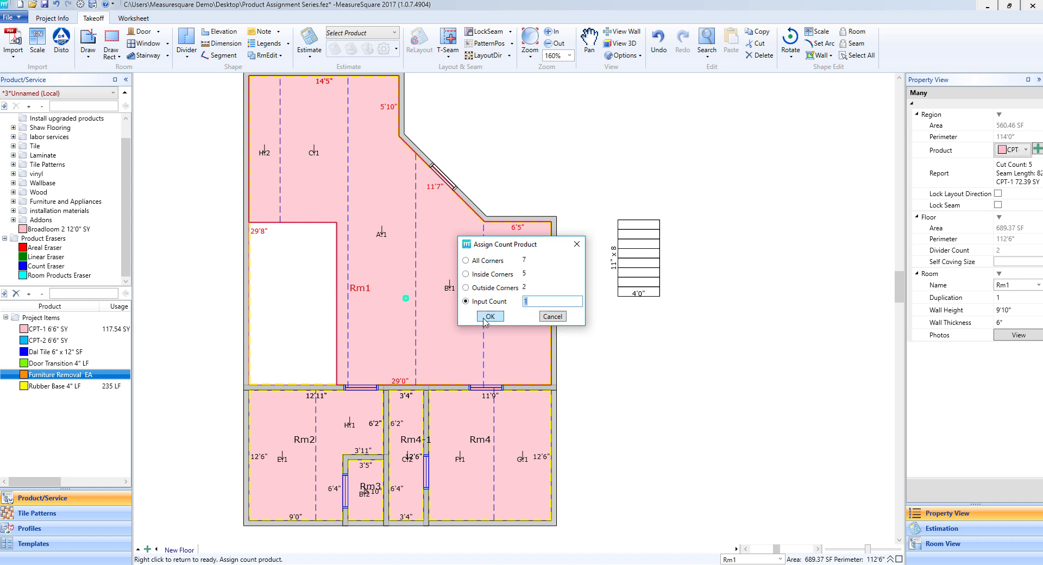
click(489, 317)
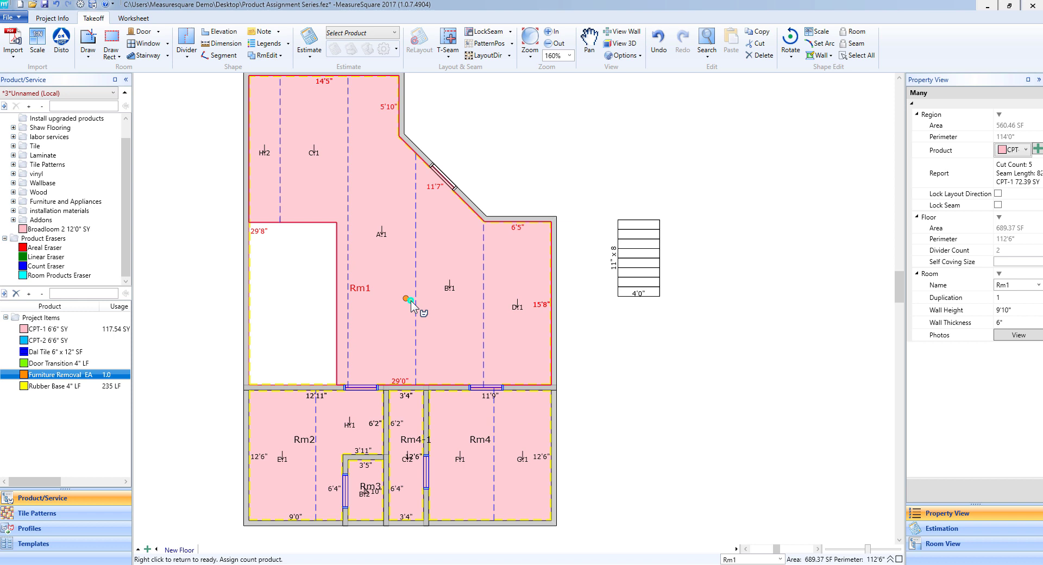
scroll(414, 304, up, 3)
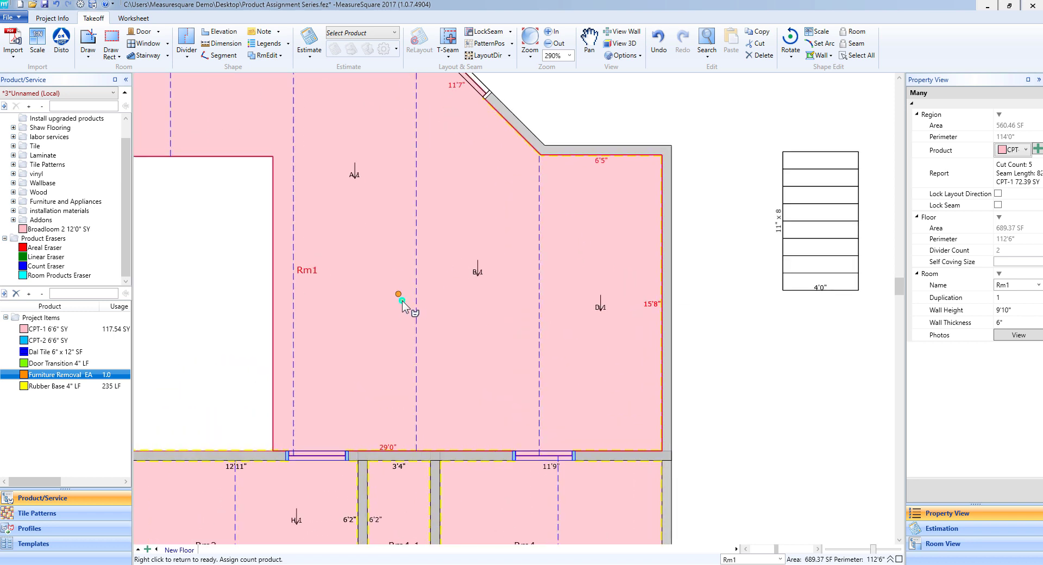
- Display Rm3's four 9'6" wall elevations with elevation #1 selected
right_click(401, 301)
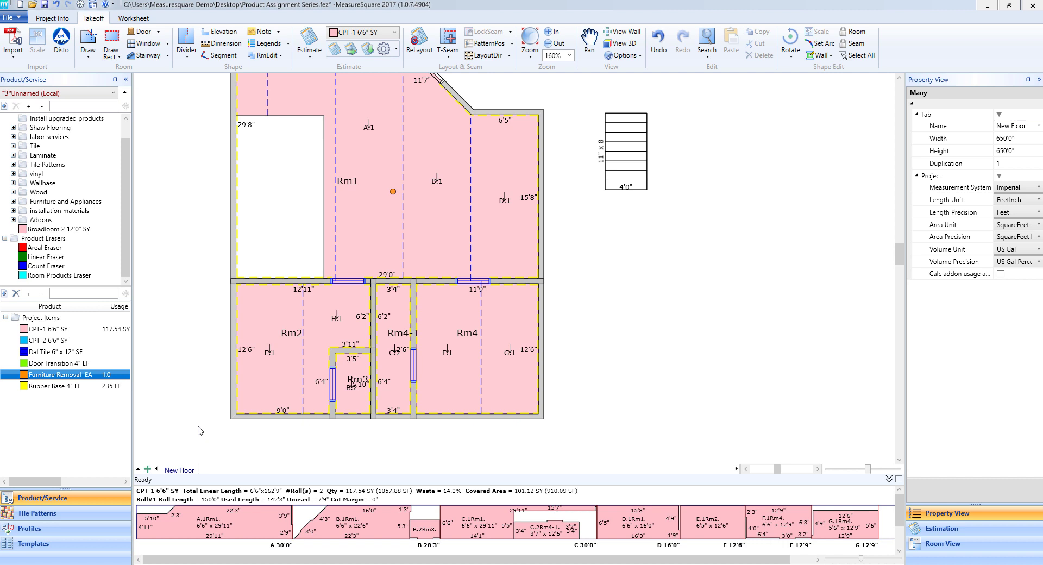
click(358, 386)
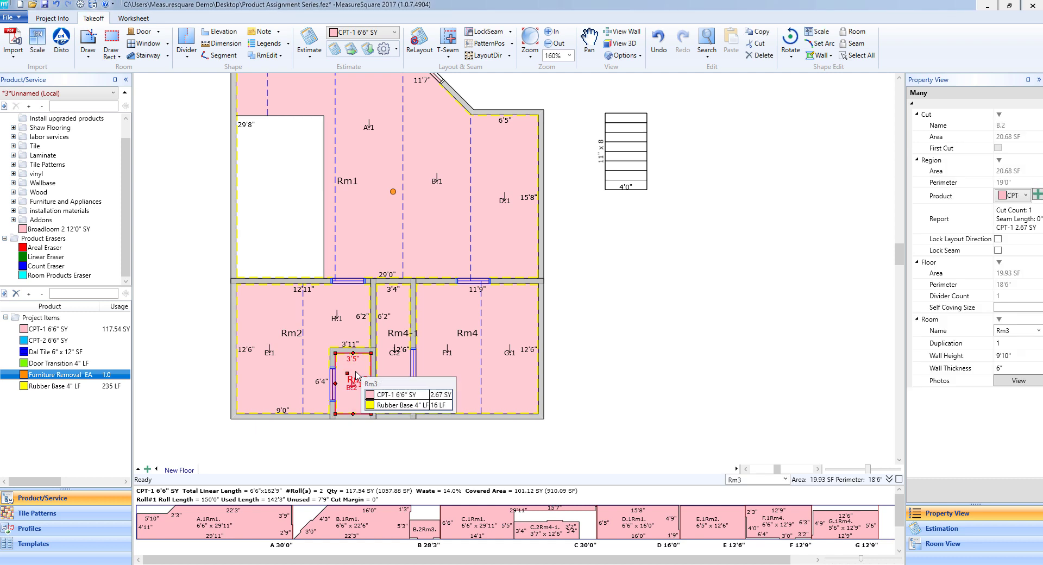
click(625, 33)
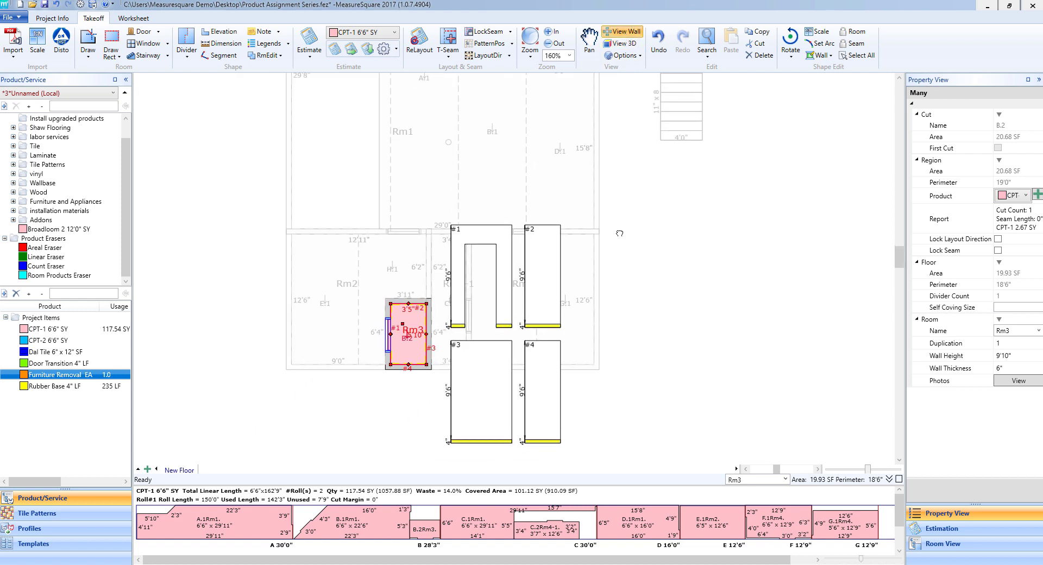
scroll(622, 233, up, 2)
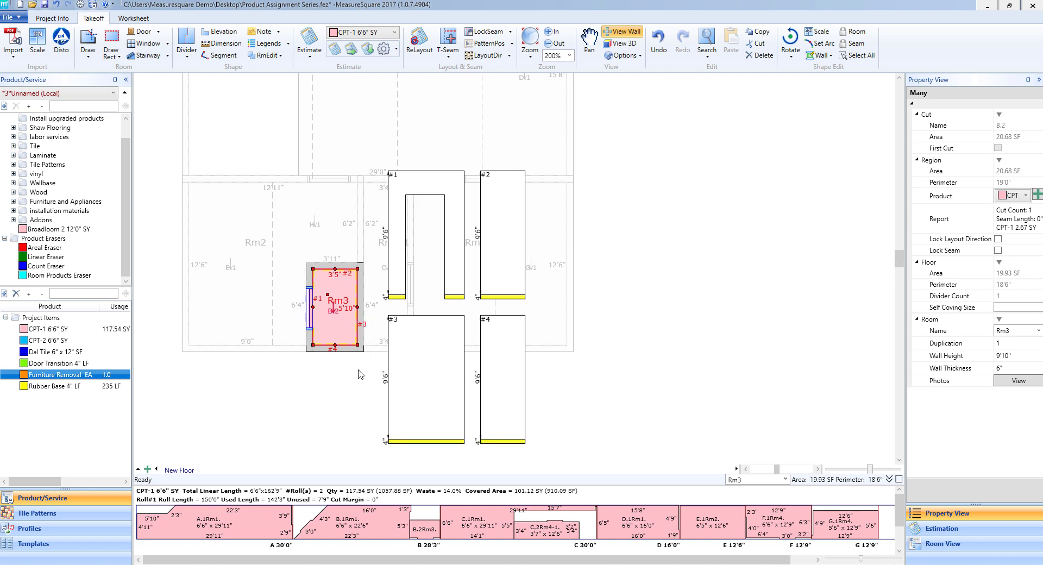
scroll(358, 374, up, 1)
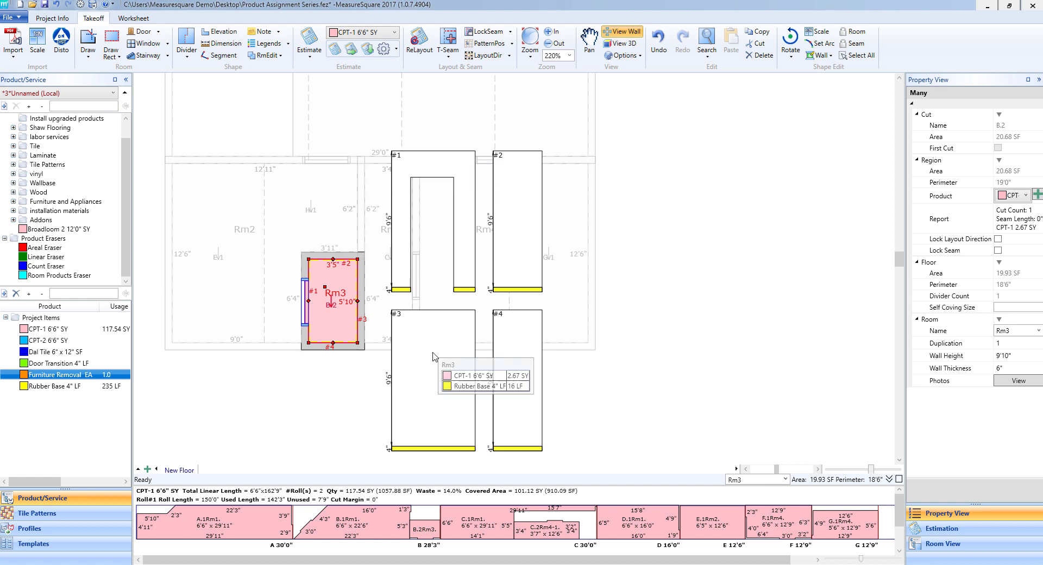
click(415, 178)
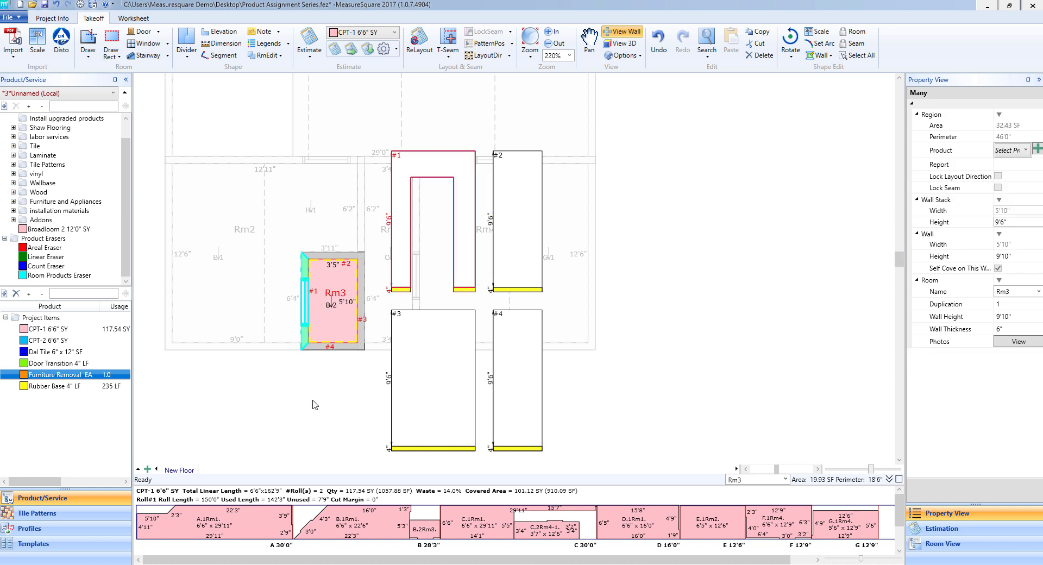
middle_drag(312, 404, 286, 417)
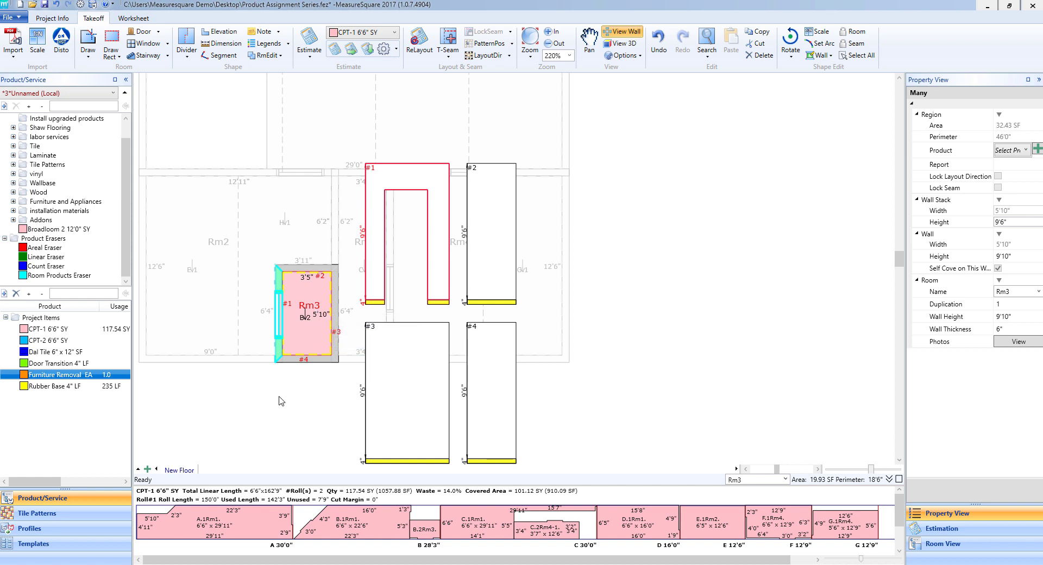
- Cover all Rm3 walls with Dal Tile 6" x 12" (148.17 SF), then return to the floor plan
click(65, 352)
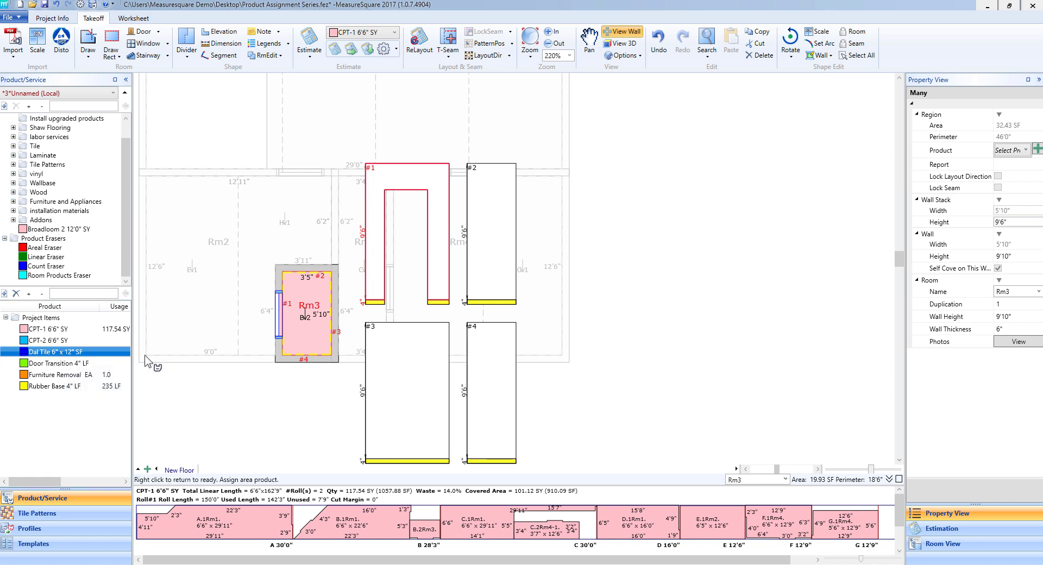
click(377, 273)
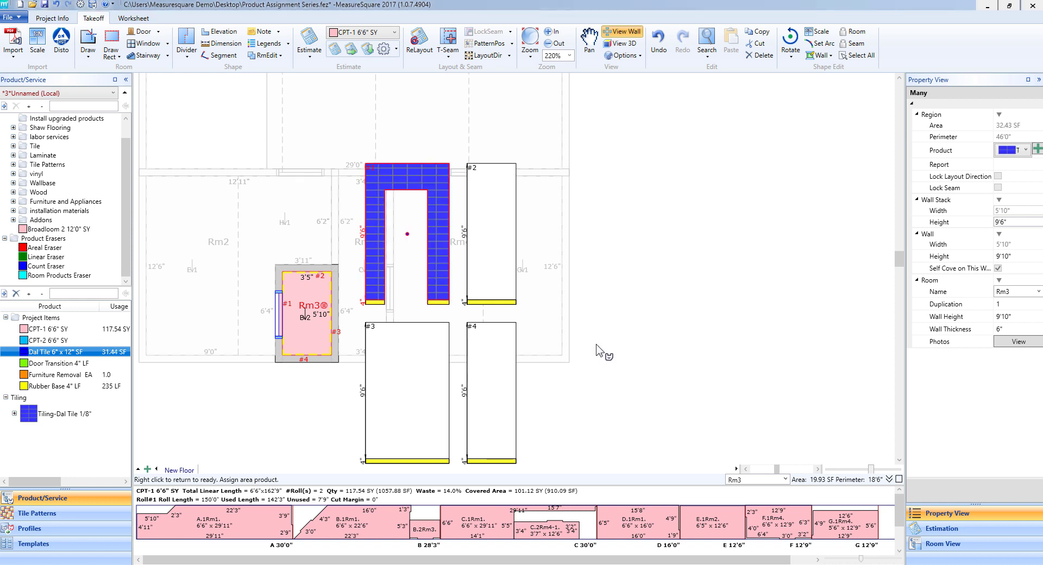
click(498, 232)
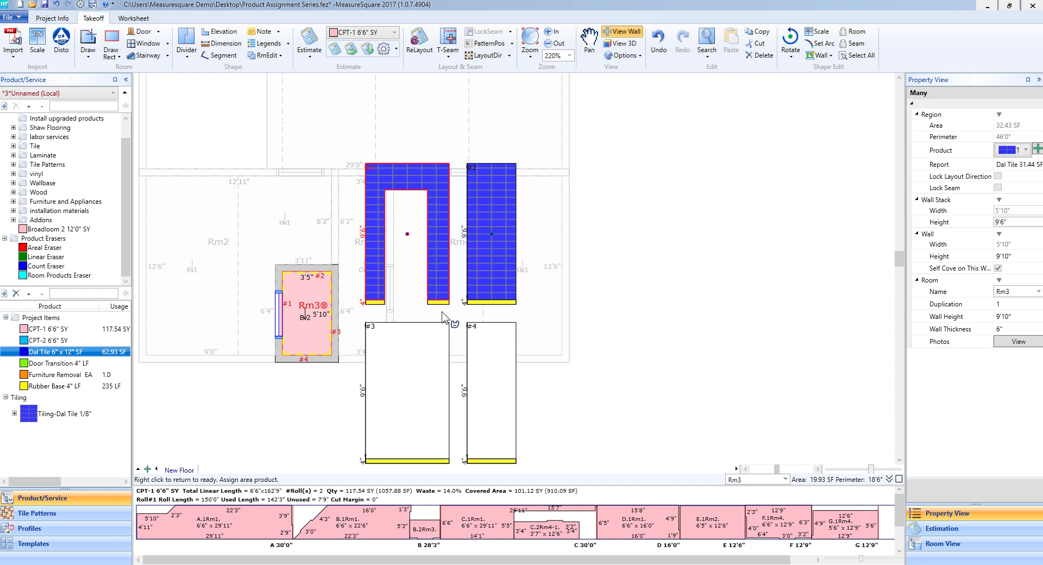
click(419, 357)
right_click(599, 374)
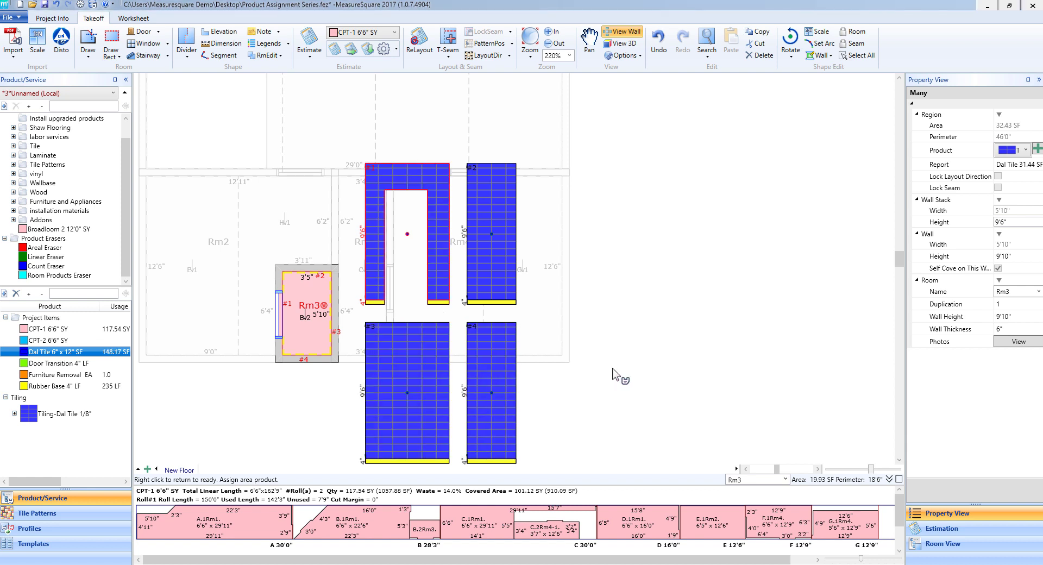
scroll(612, 369, down, 2)
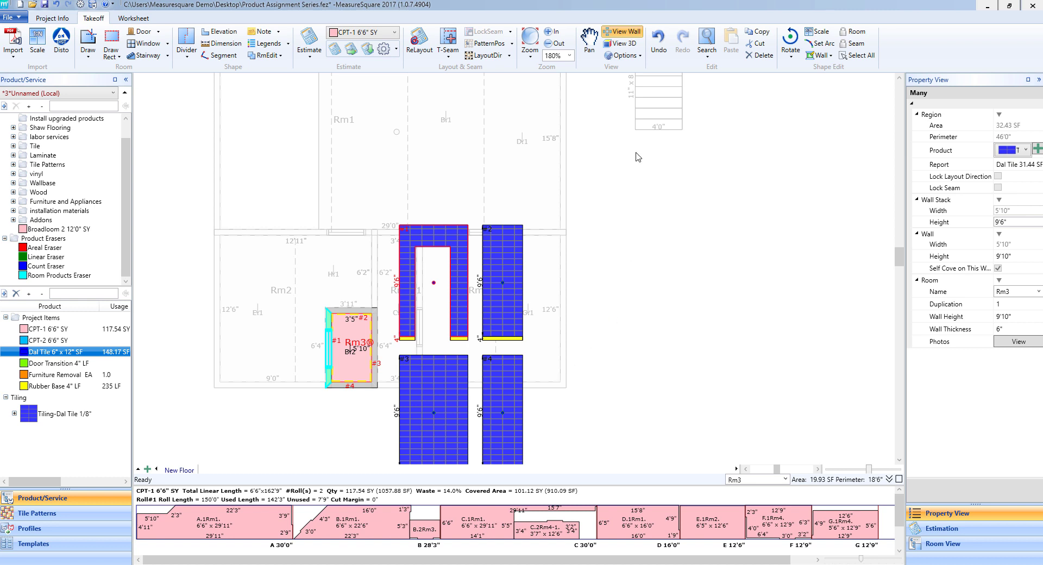
click(633, 36)
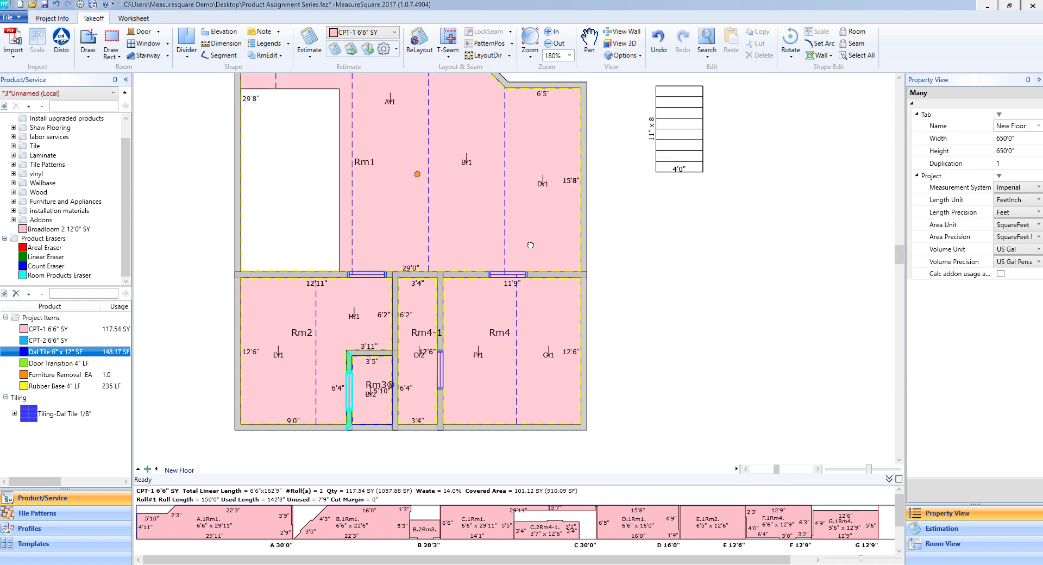
- Add Door Transition 4" LF to the Rm1/Rm2, Rm1/Rm4 and Rm4-1/Rm4 doorways, reaching 9 LF
scroll(530, 246, down, 3)
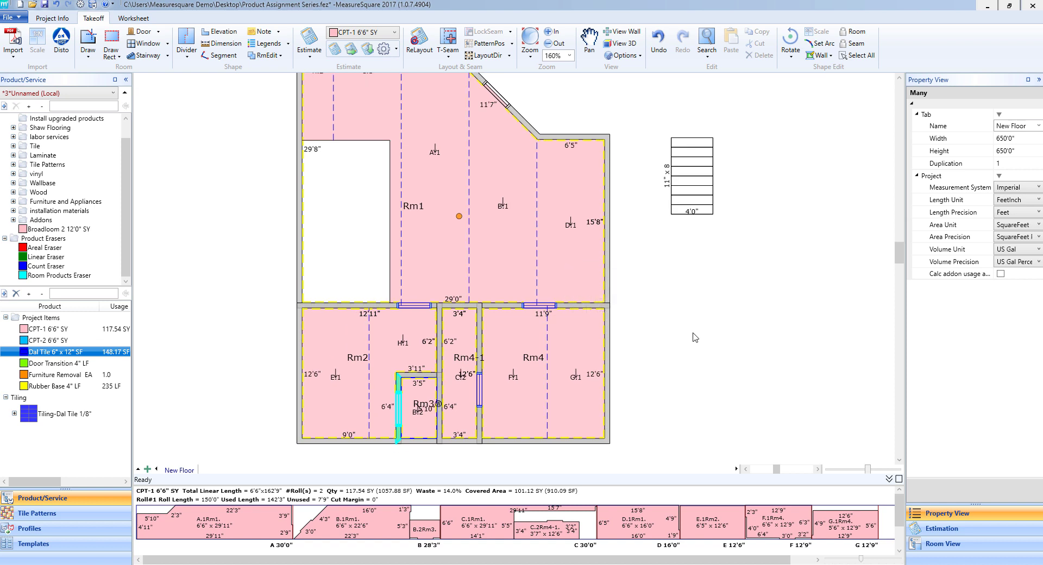
scroll(161, 375, up, 1)
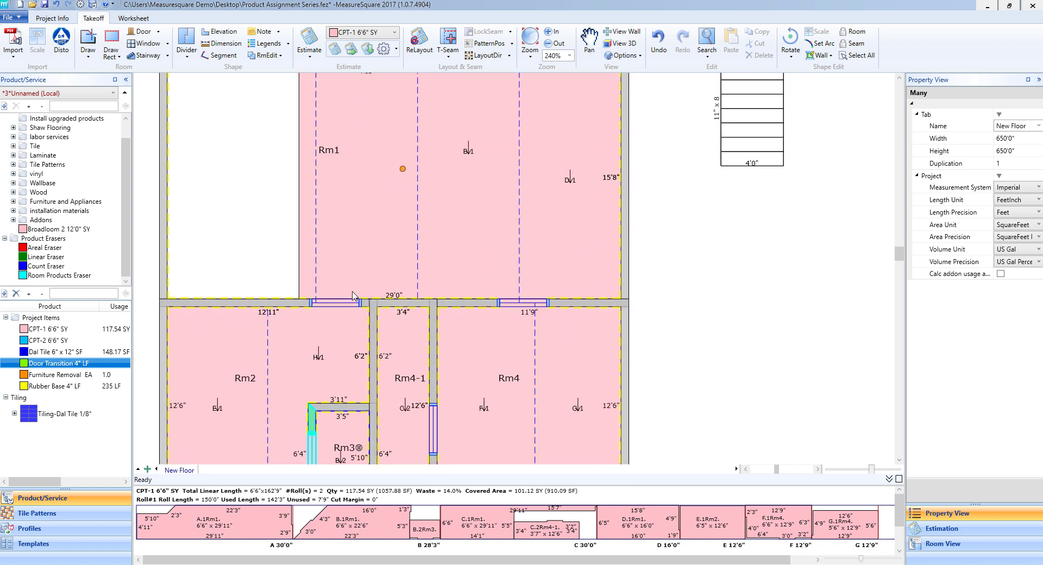
scroll(354, 295, up, 2)
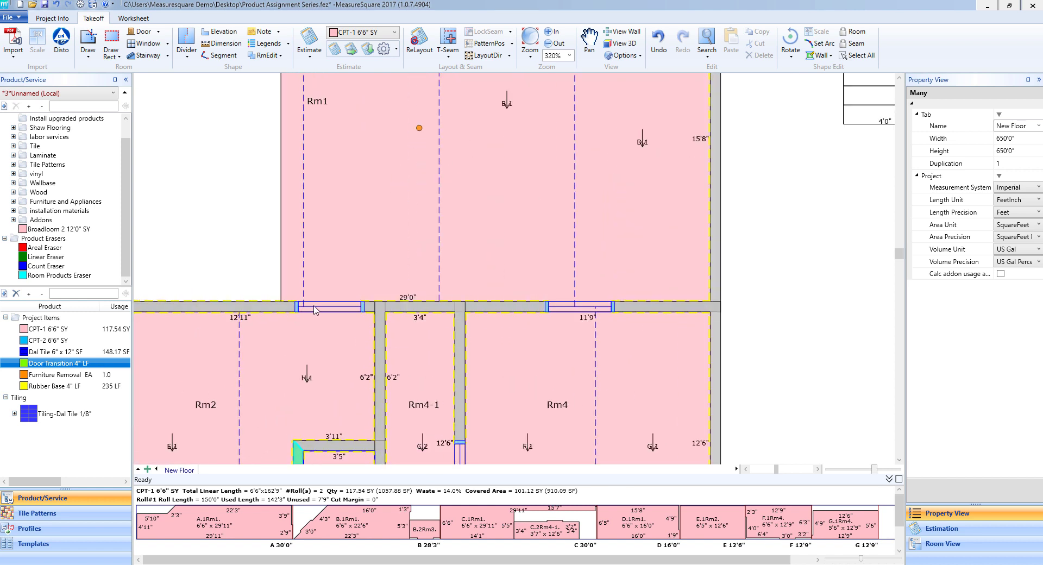
click(43, 365)
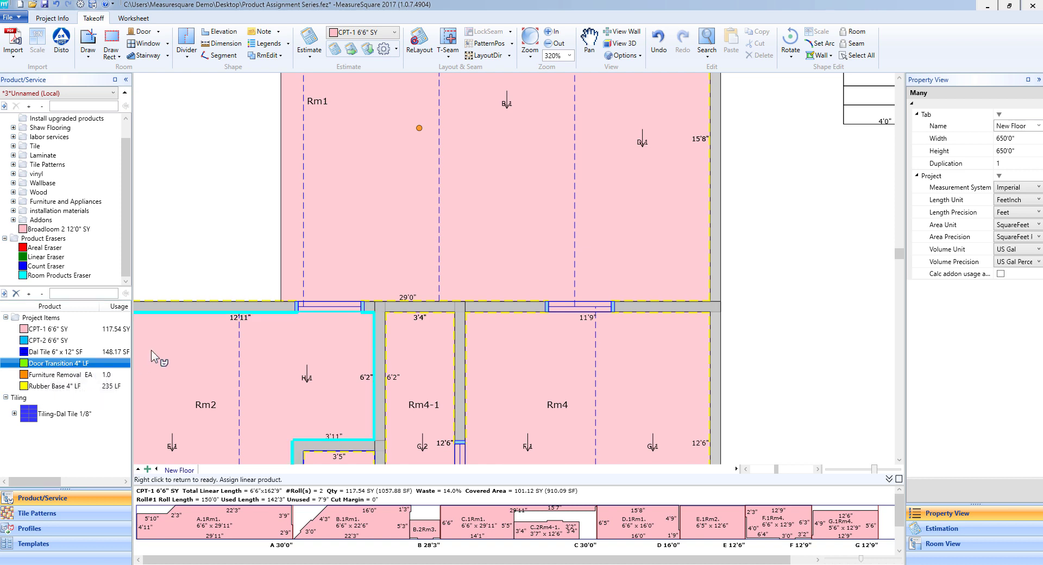
click(334, 308)
scroll(334, 317, up, 2)
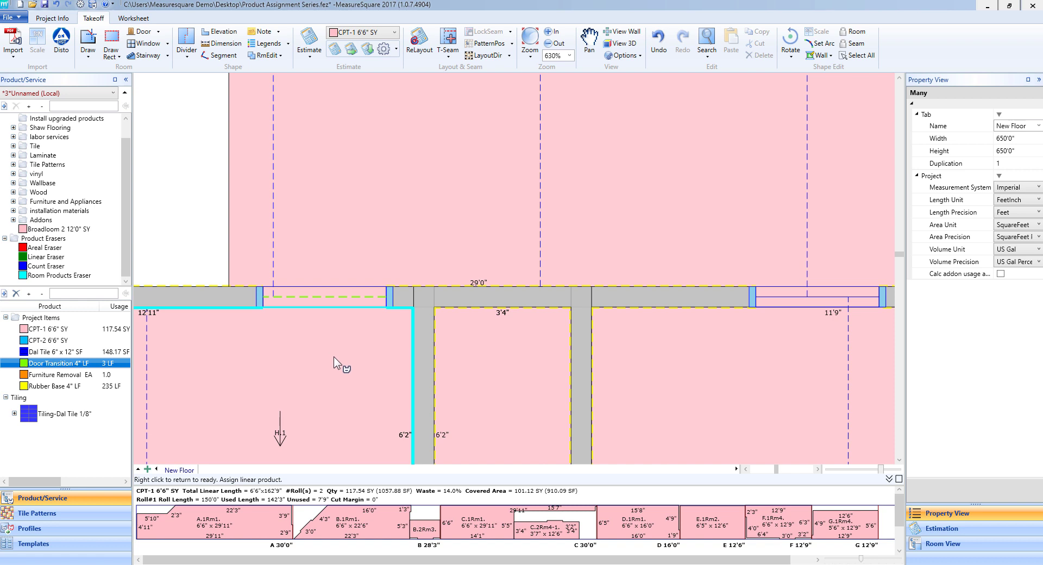
scroll(333, 356, down, 2)
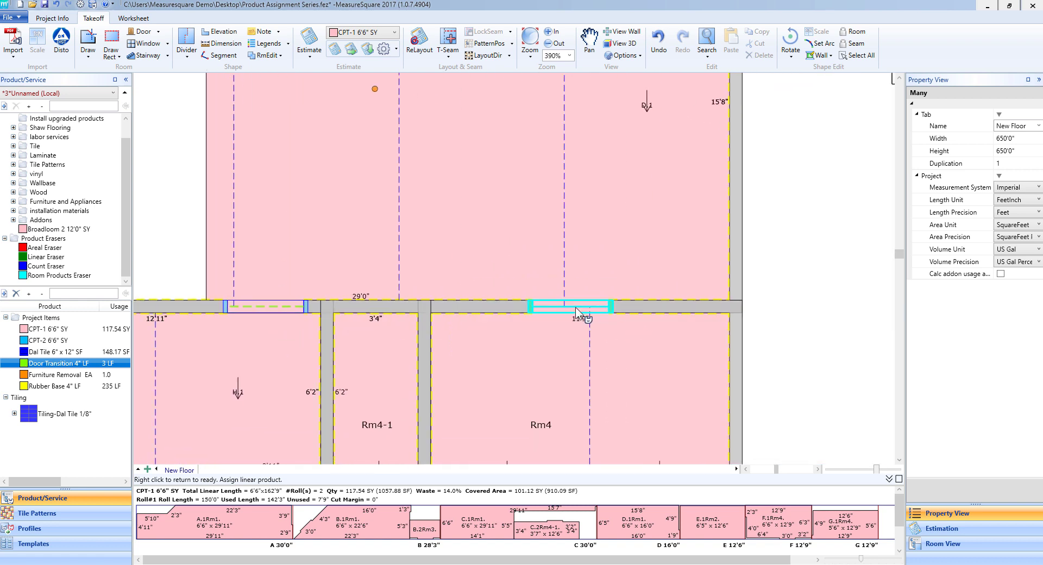
click(575, 308)
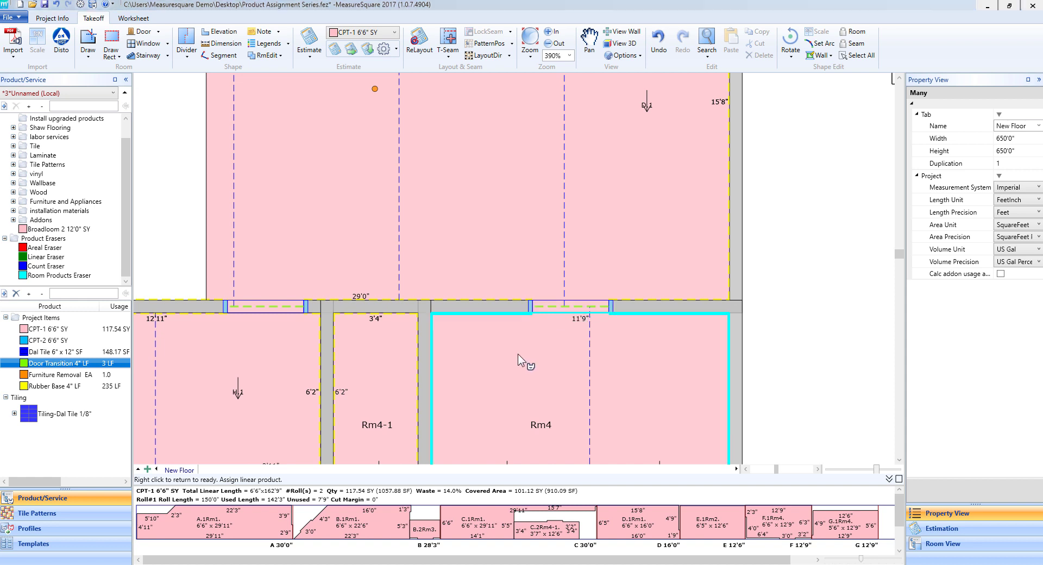
scroll(517, 356, down, 1)
middle_drag(517, 356, 520, 283)
click(463, 337)
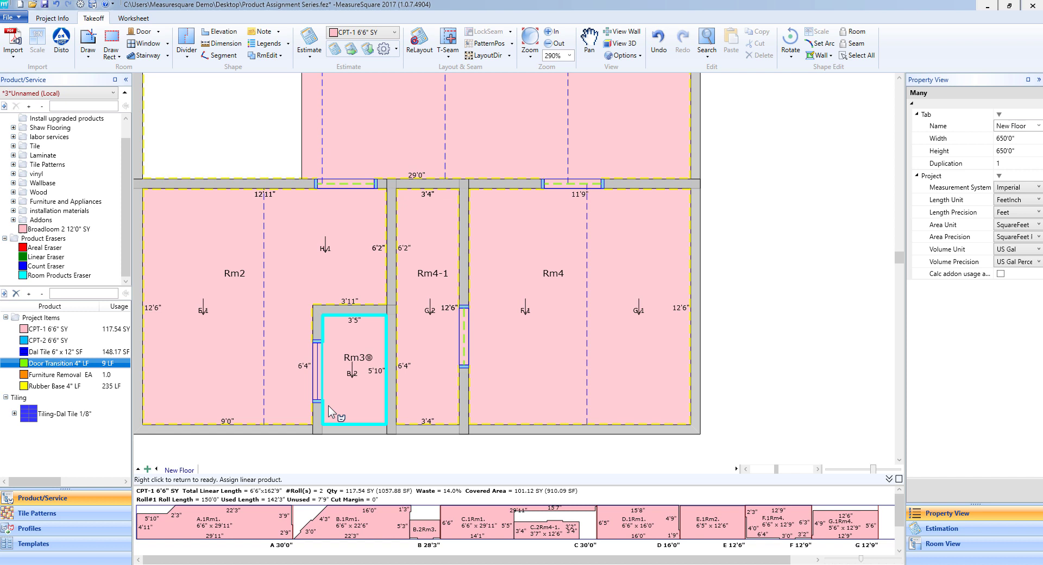
- Add a Door Transition to the Rm3 doorway, bringing its usage to 12 LF
click(317, 374)
scroll(317, 375, down, 2)
right_click(202, 394)
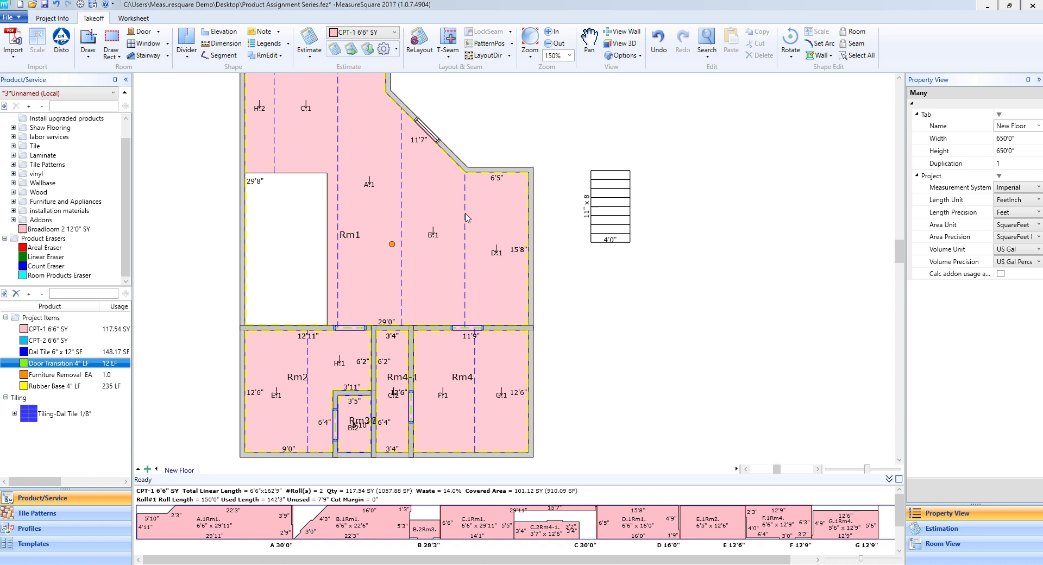
- Carpet the stairway with CPT-1 6'6" SY, raising the carpet total to 124.04 SY
mouse_move(474, 245)
click(59, 329)
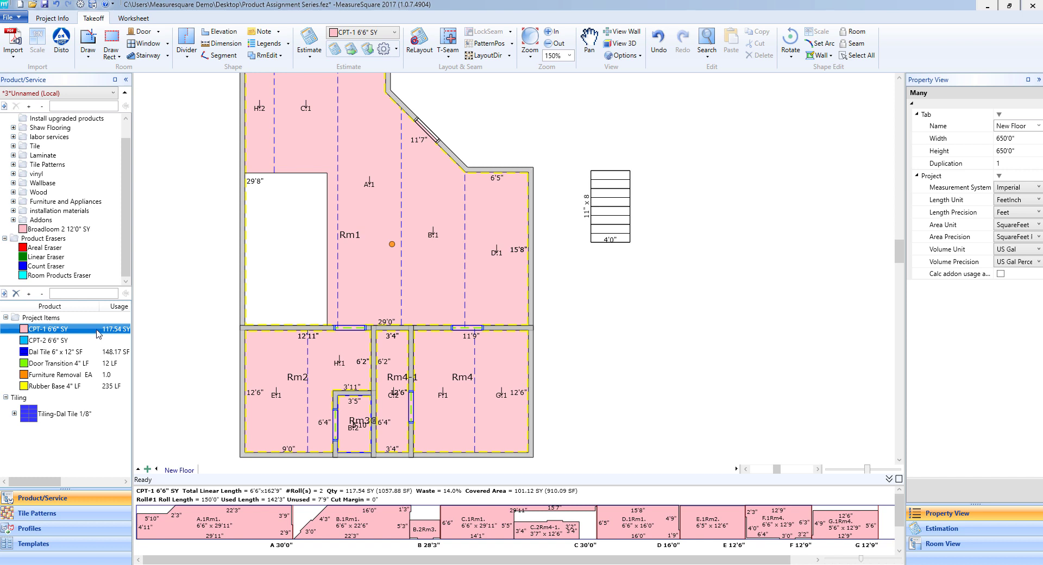
click(98, 334)
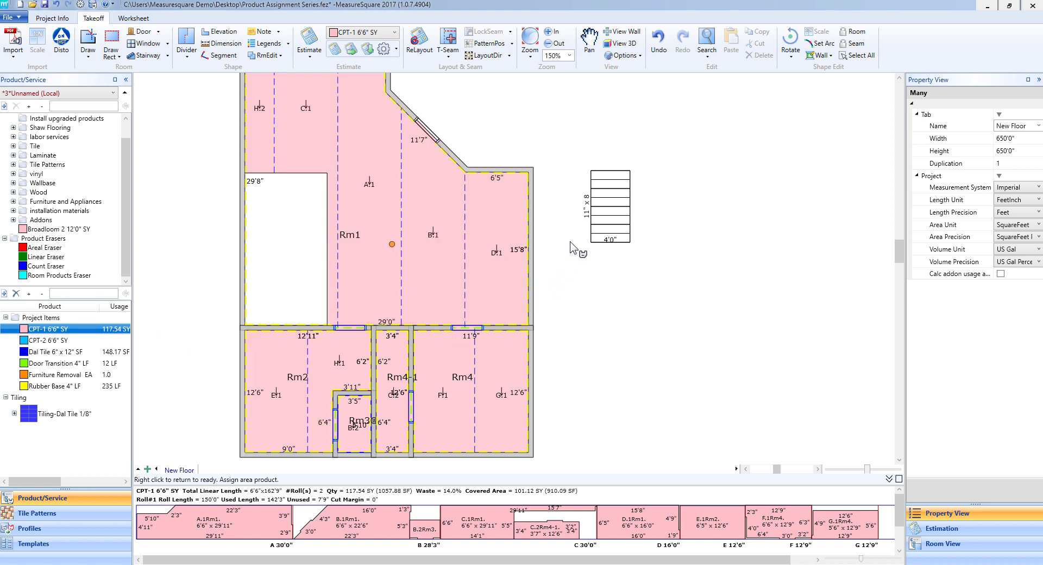
click(612, 200)
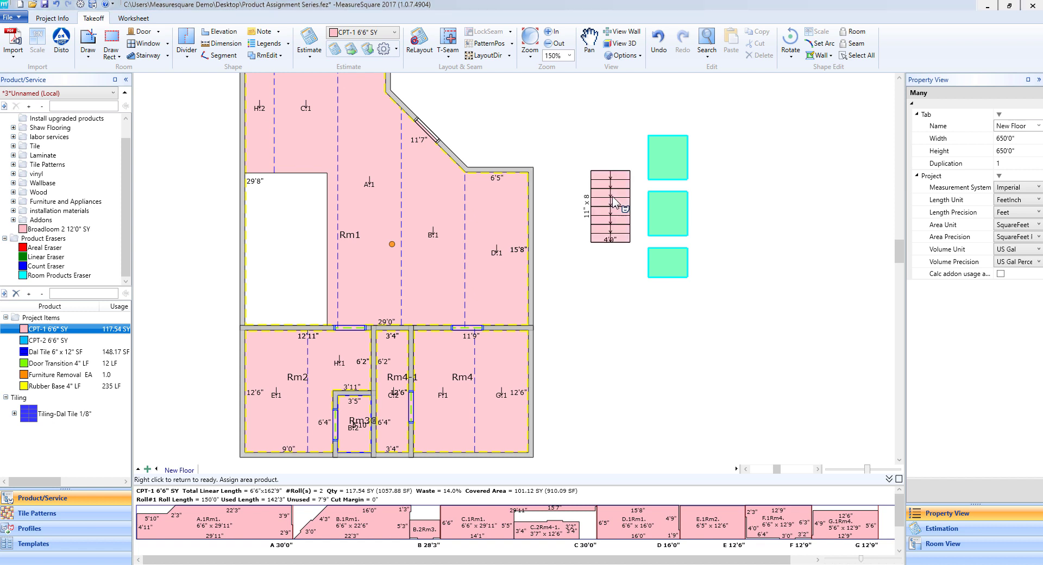
right_click(610, 309)
scroll(609, 309, down, 1)
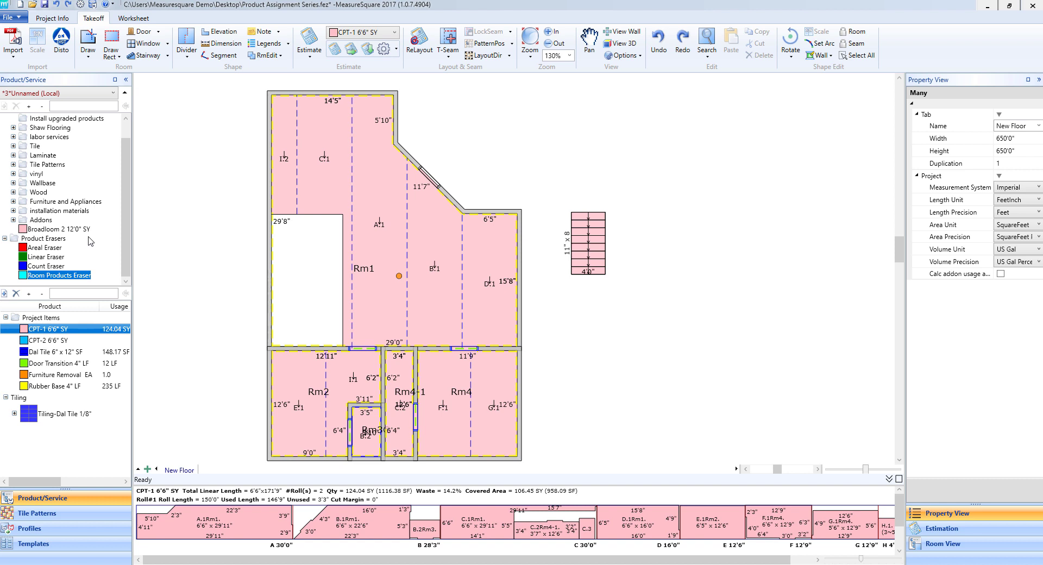
- Erase the CPT-1 carpet from Rm2, Rm3 and Rm4-1 with the Areal Eraser, leaving 94.61 SY
click(57, 247)
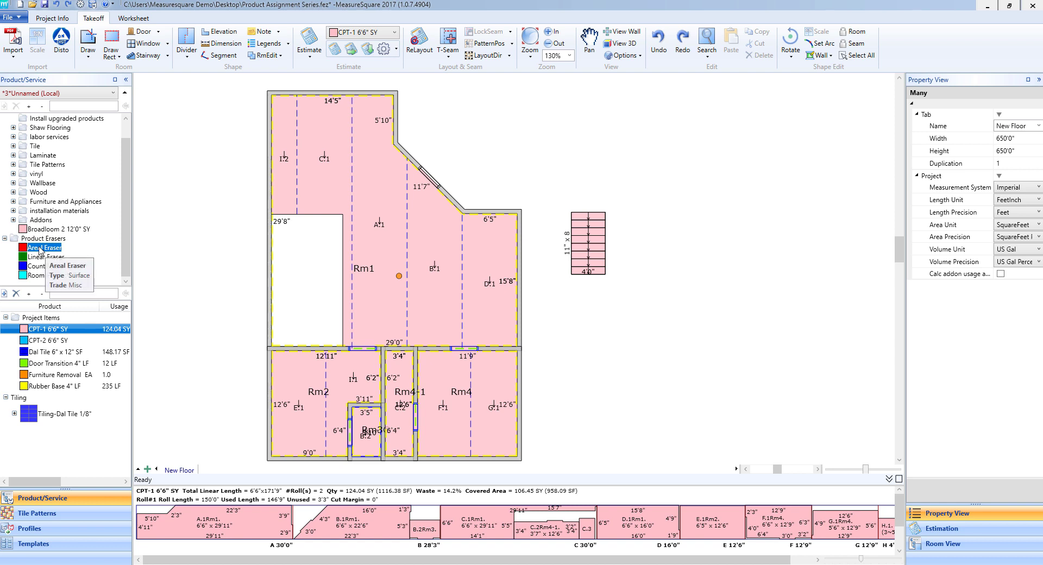
click(64, 247)
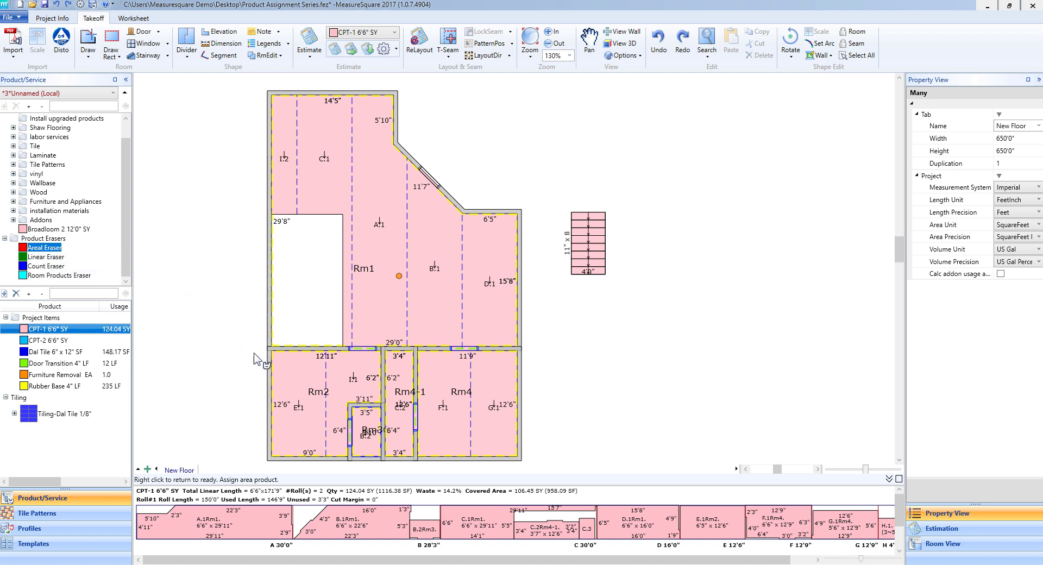
click(341, 381)
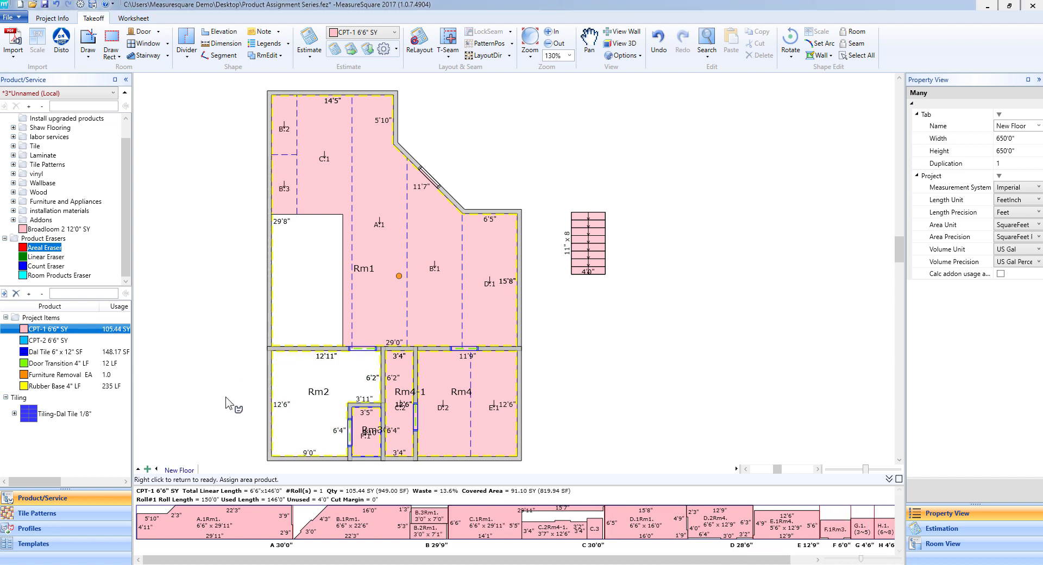
click(366, 432)
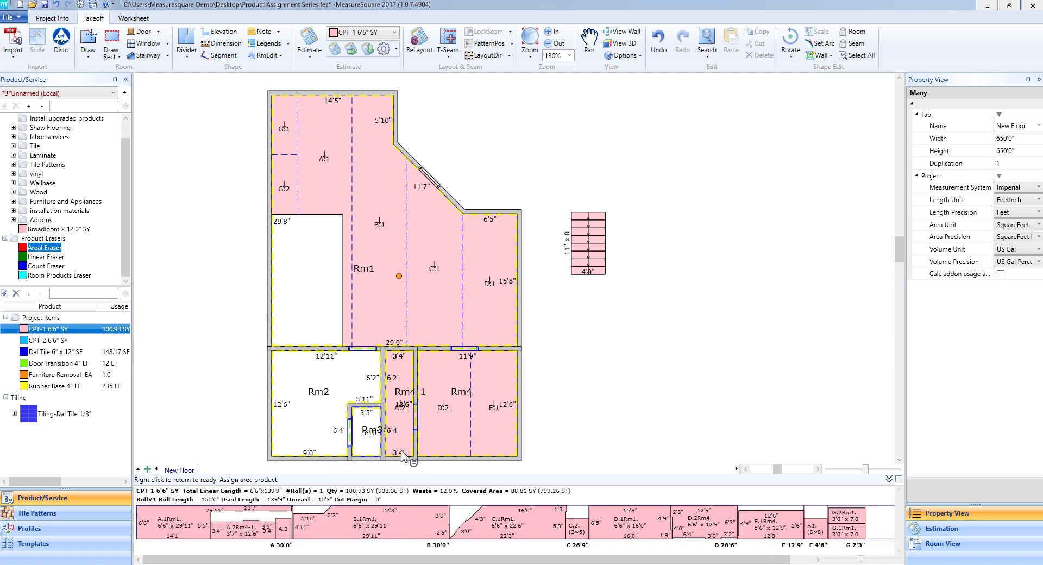
click(402, 435)
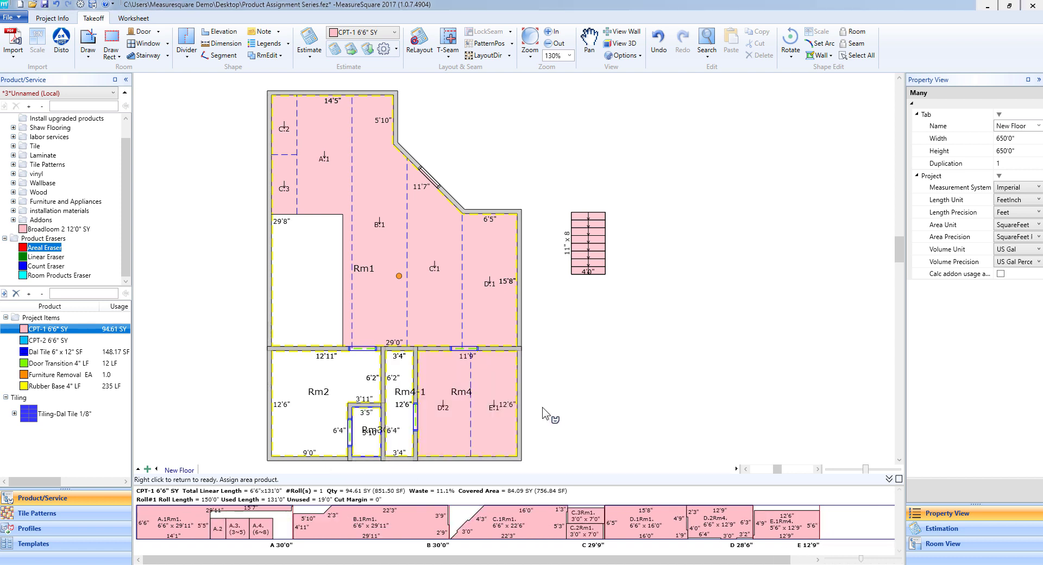
right_click(567, 370)
- Erase the rubber base from Rm4, Rm4-1 and Rm2 with the Linear Eraser, leaving 104 LF
key(Down)
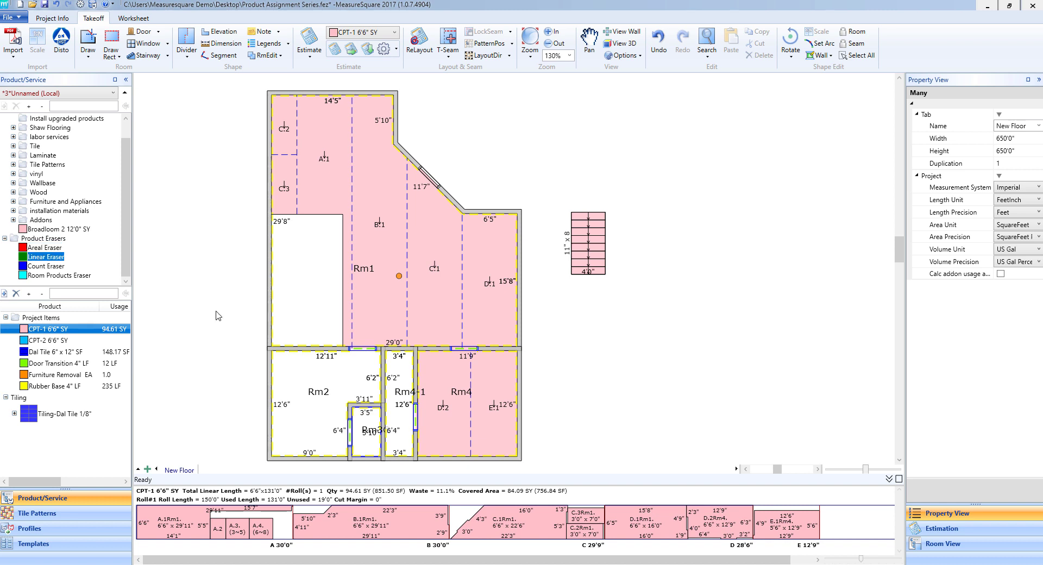
click(48, 257)
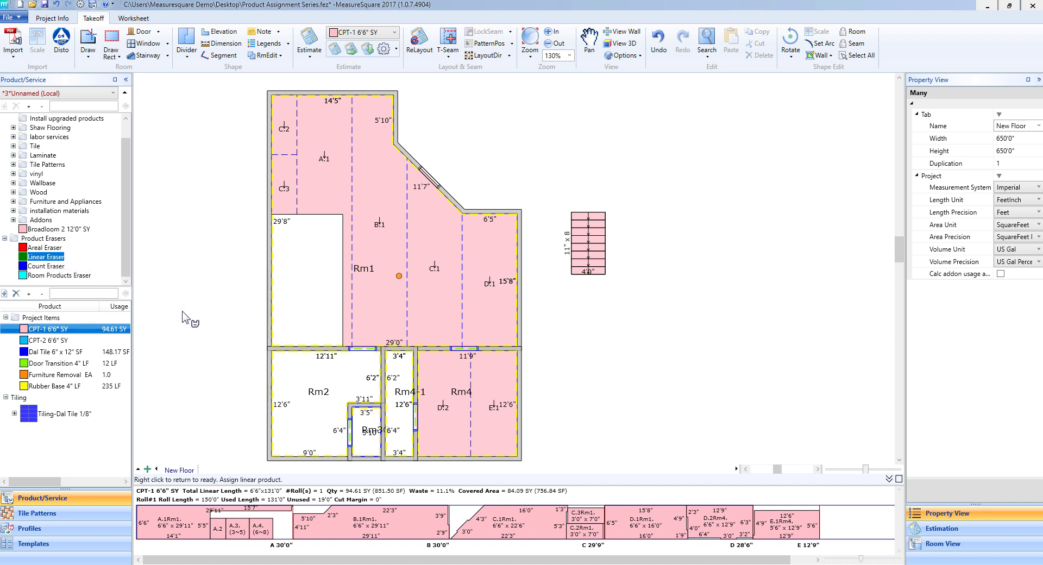
click(471, 392)
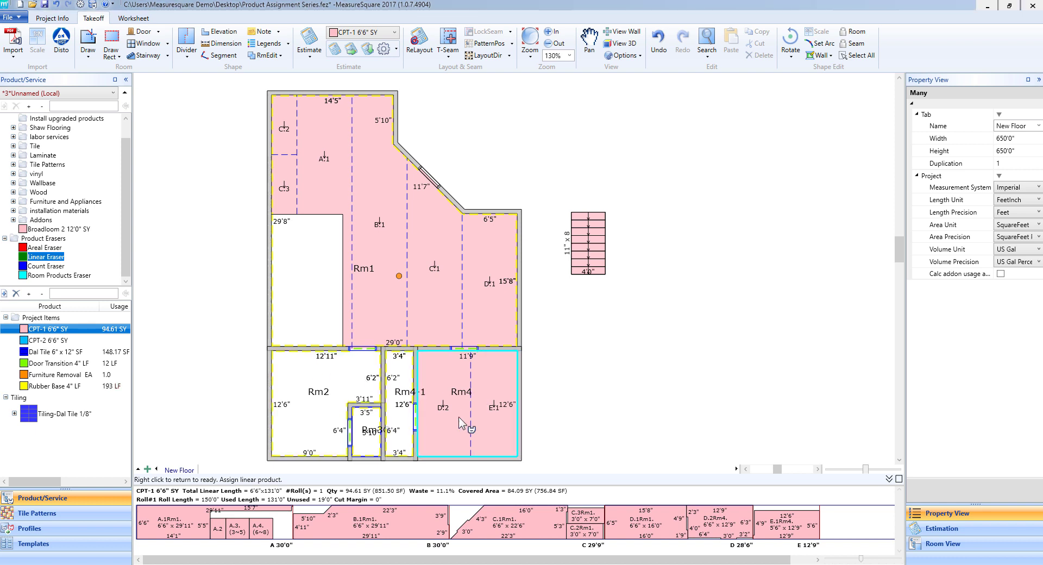
click(402, 420)
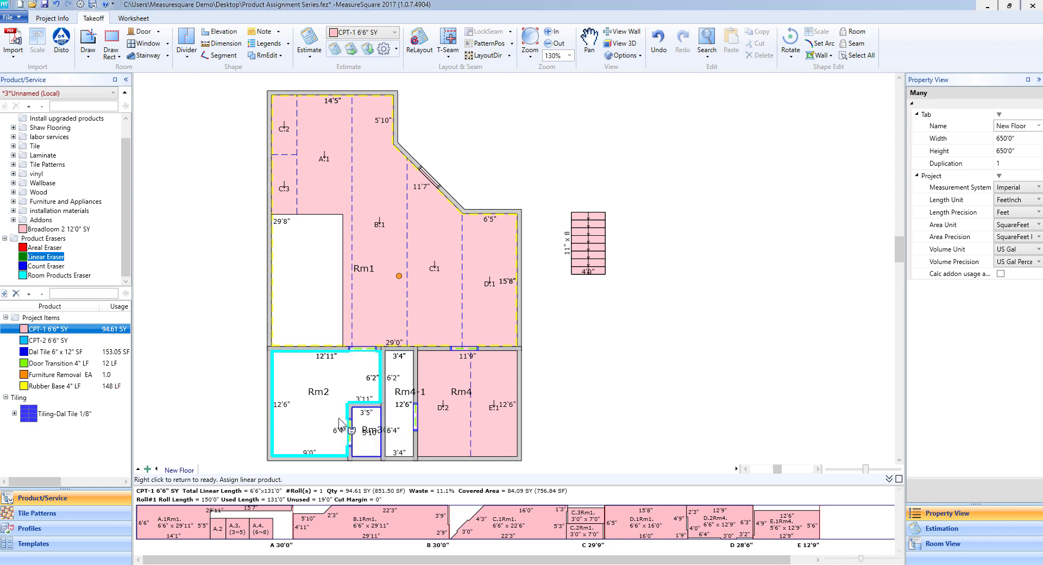
click(319, 398)
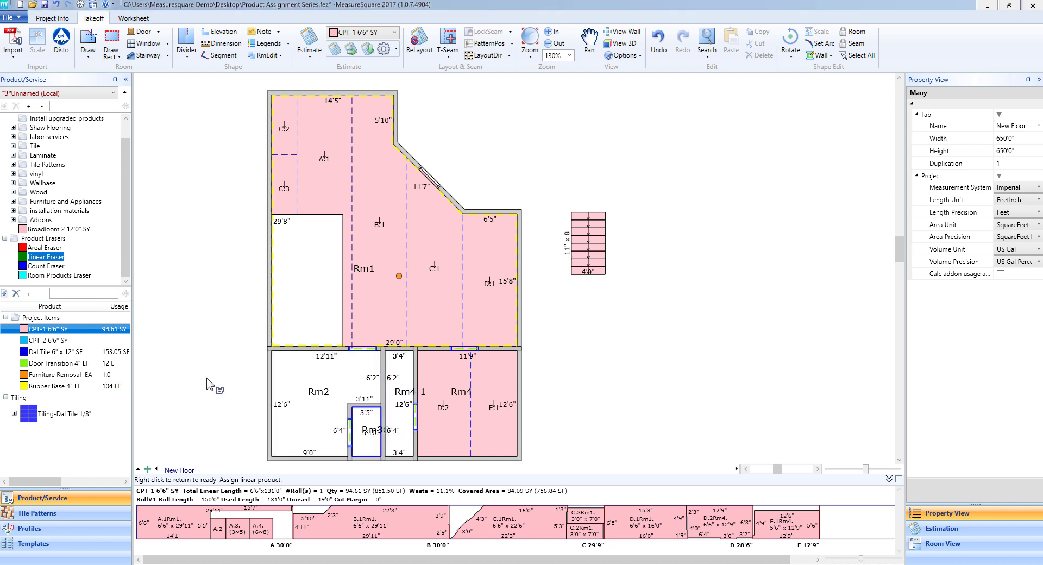
right_click(206, 378)
- Erase the Furniture Removal count marker in Rm1 with the Count Eraser
click(48, 266)
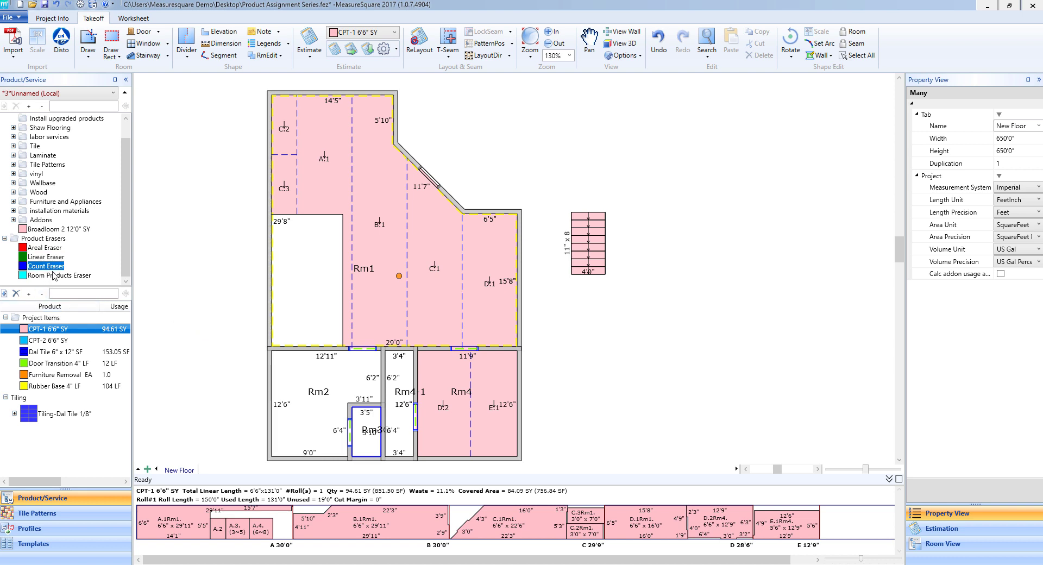
click(400, 278)
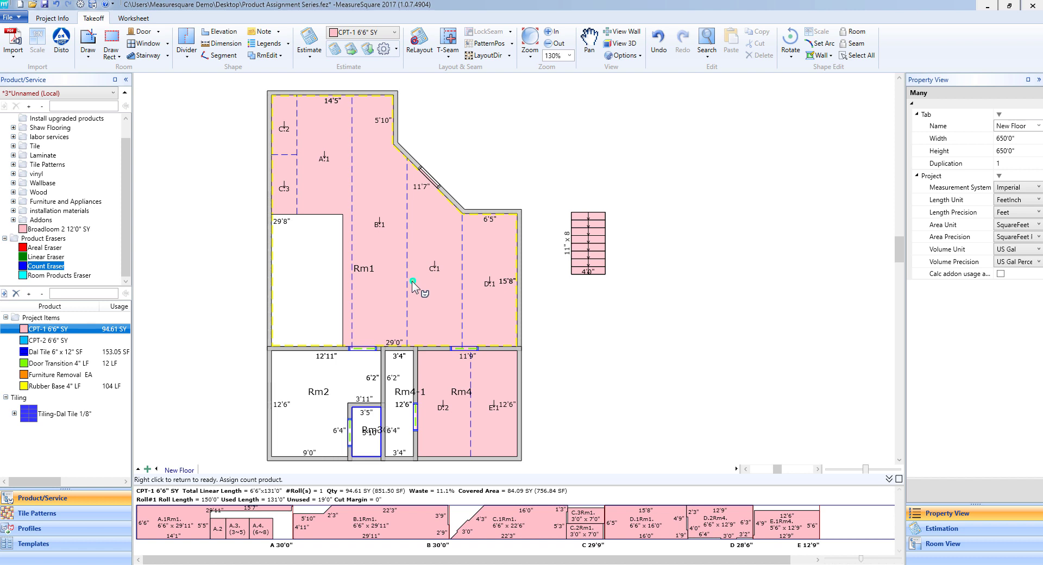
- Use the Room Products Eraser on Rm1 to strip its carpet and edging, leaving CPT-1 at 27.08 SY
right_click(411, 281)
click(73, 275)
click(49, 275)
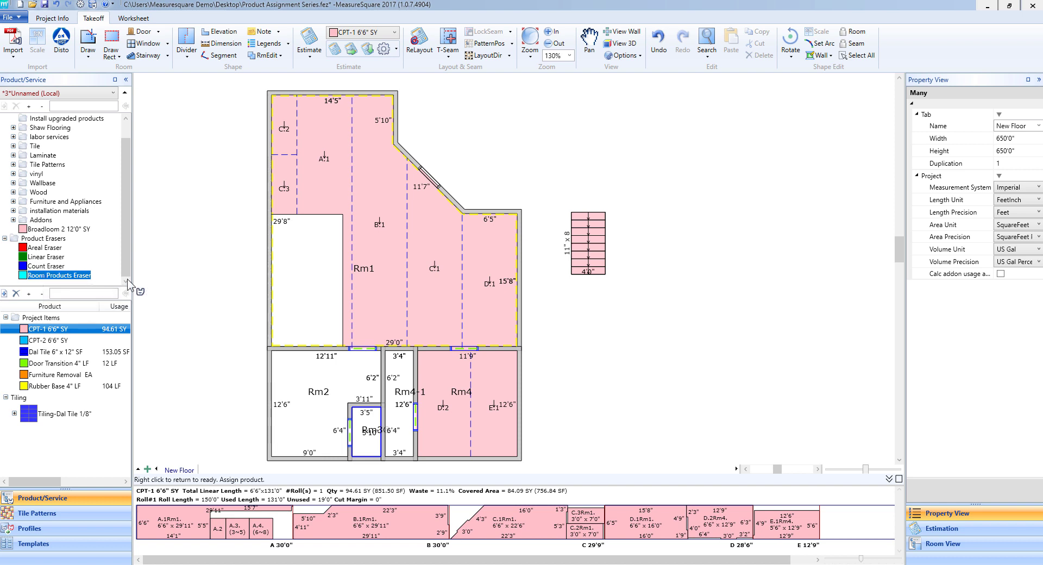
click(415, 255)
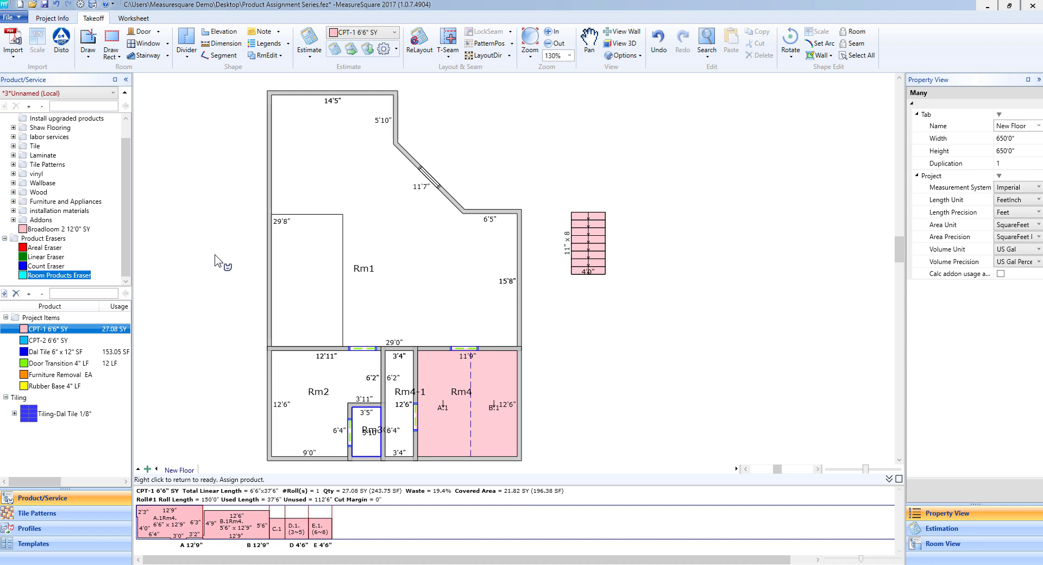